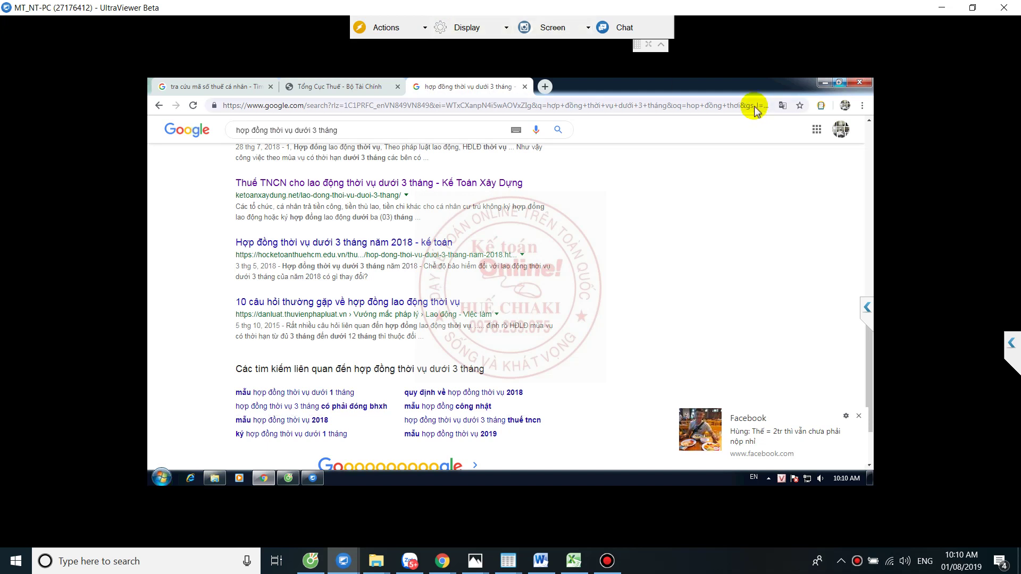
# - Return to Chrome and search Google for tncnonline in a new tab
pyautogui.click(825, 84)
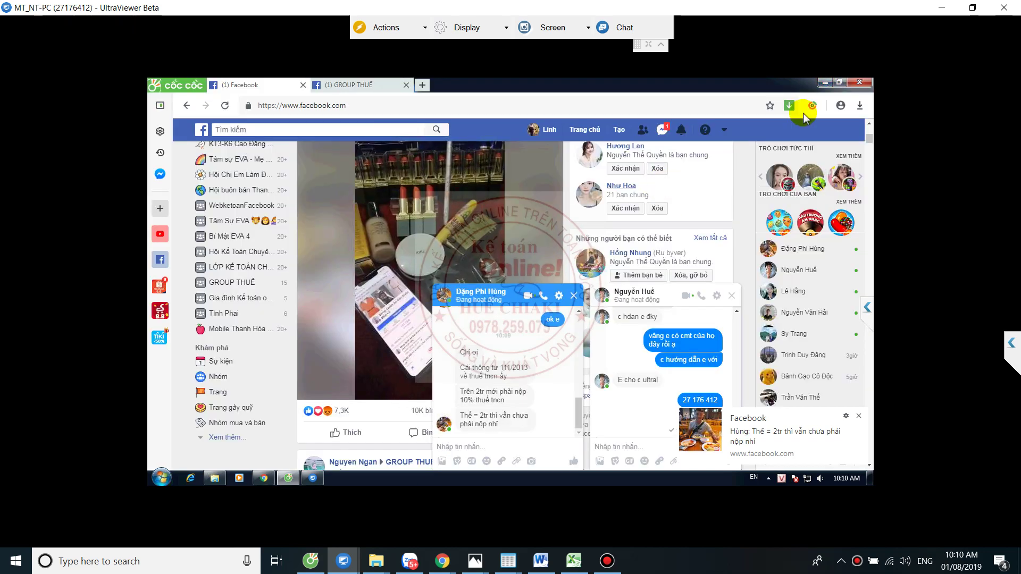
pyautogui.click(824, 84)
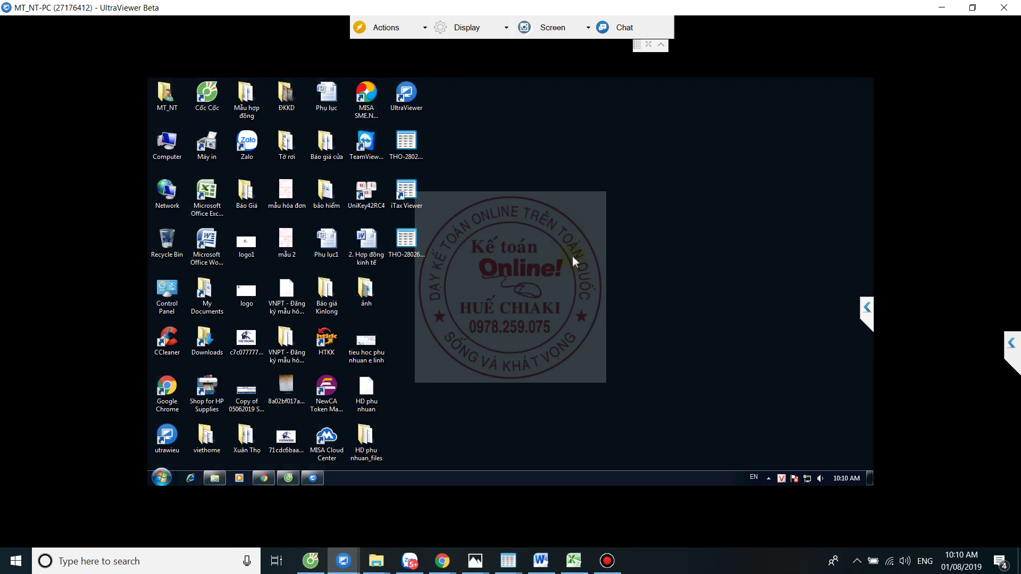
pyautogui.click(264, 476)
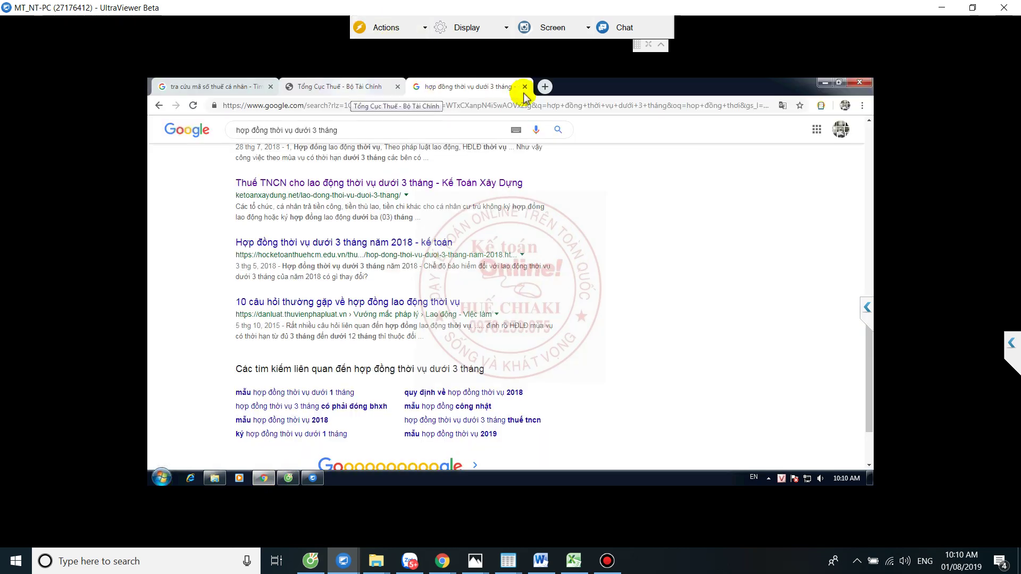
pyautogui.click(545, 87)
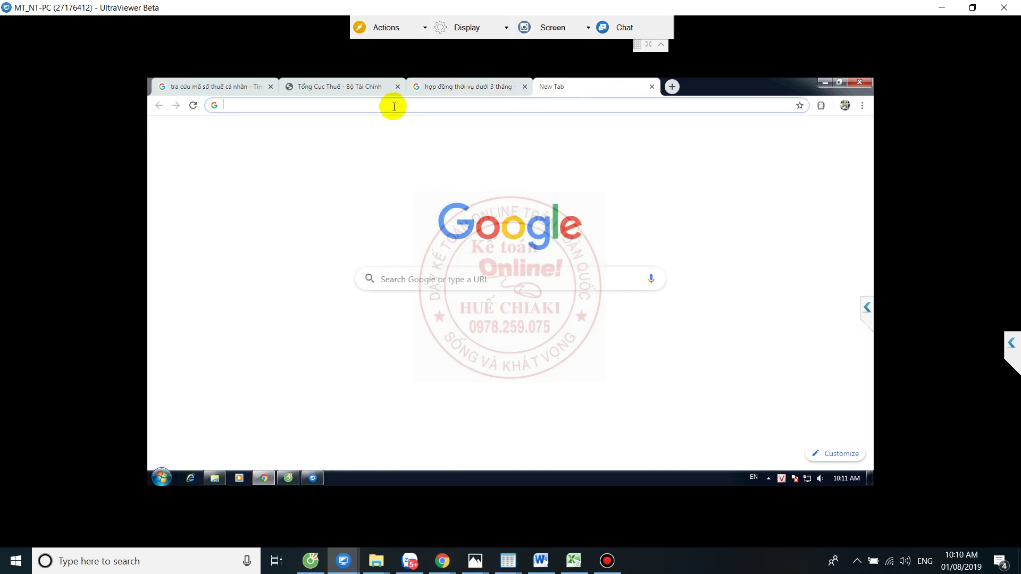
pyautogui.write('tn')
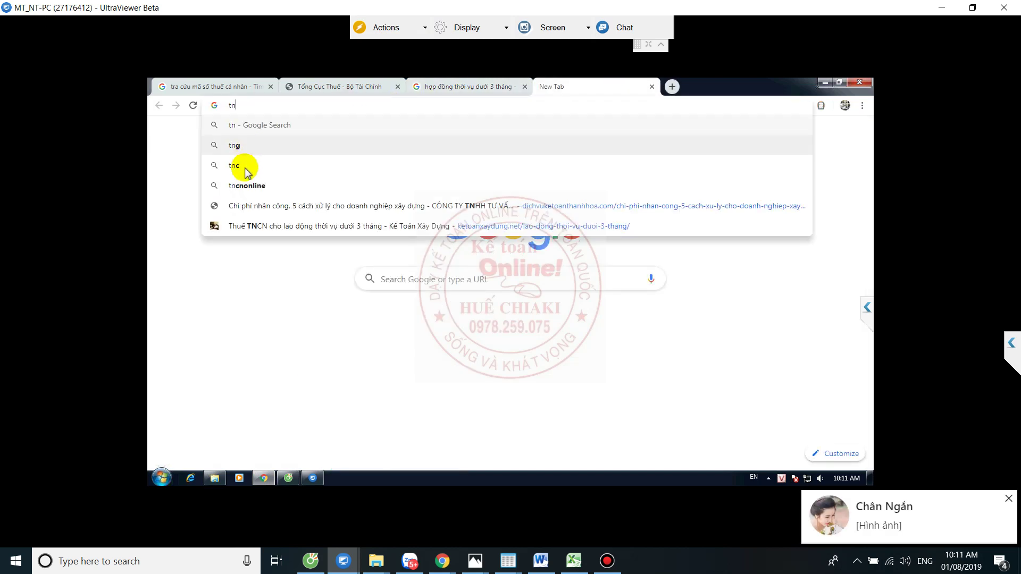
pyautogui.click(249, 185)
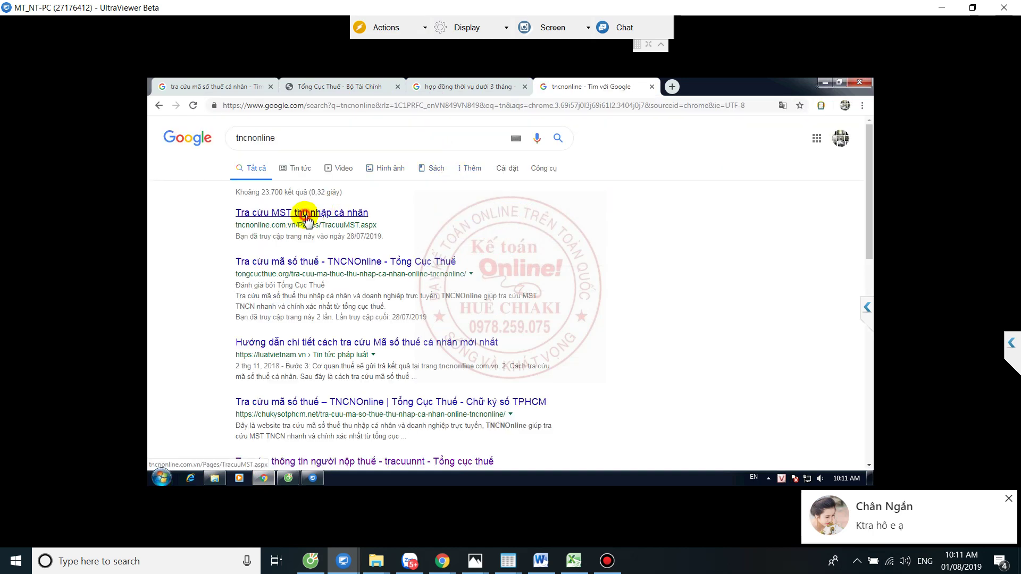
# - Open the tncnonline.com.vn home page, then its software download page, scrolled to the downloads
pyautogui.click(366, 216)
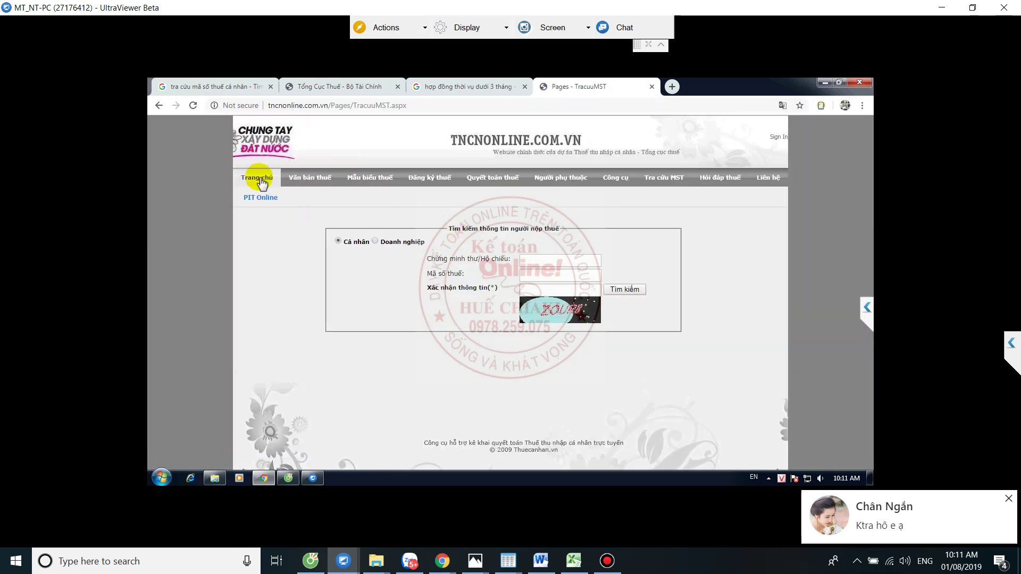
pyautogui.click(261, 180)
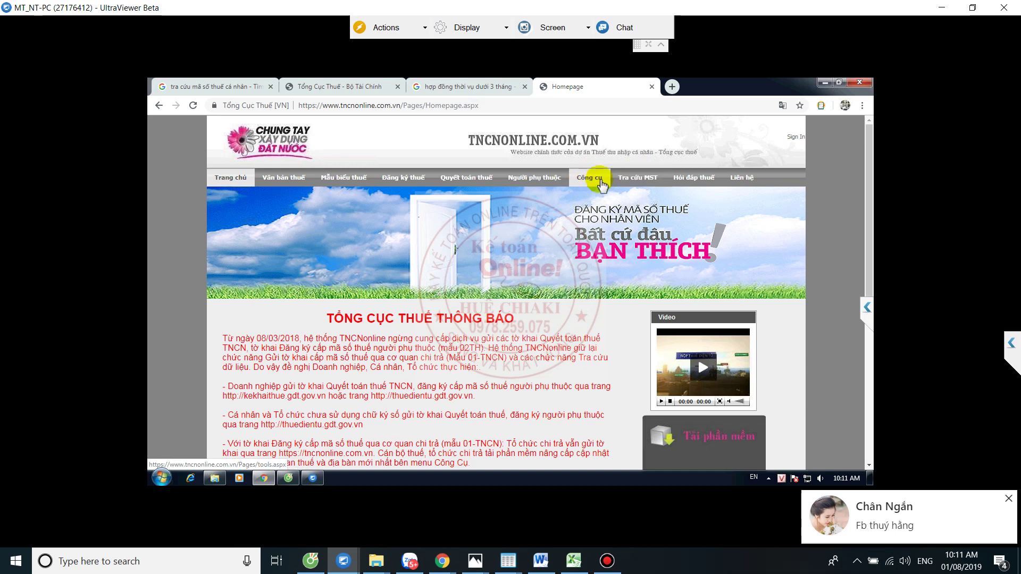
pyautogui.scroll(-5, 685, 255)
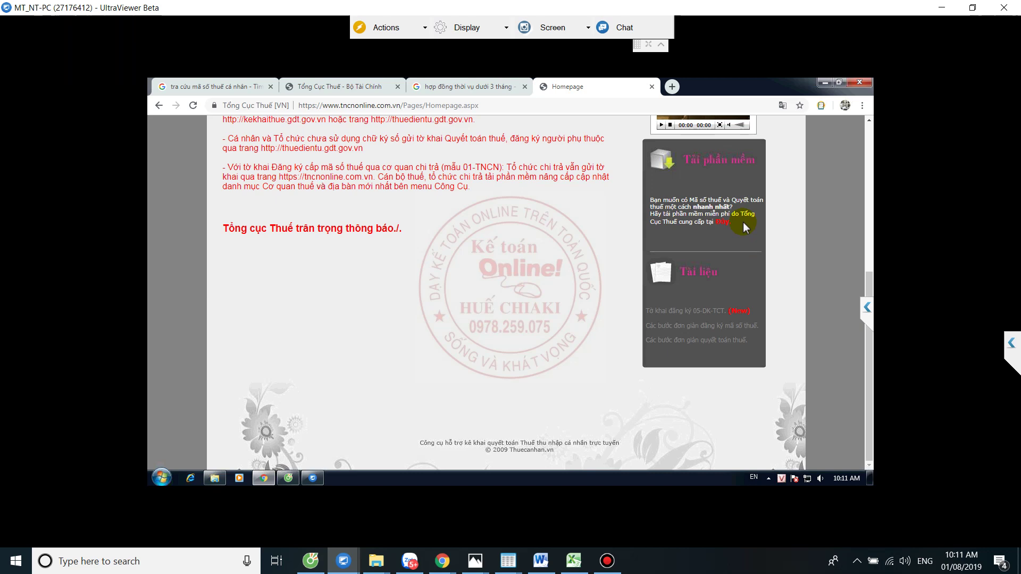
pyautogui.scroll(3, 742, 222)
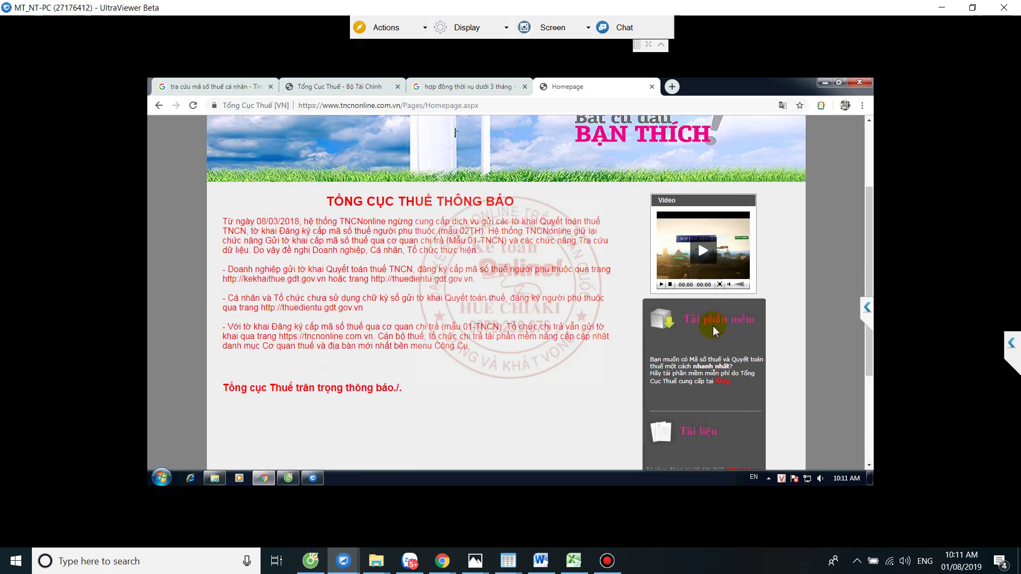
pyautogui.click(765, 338)
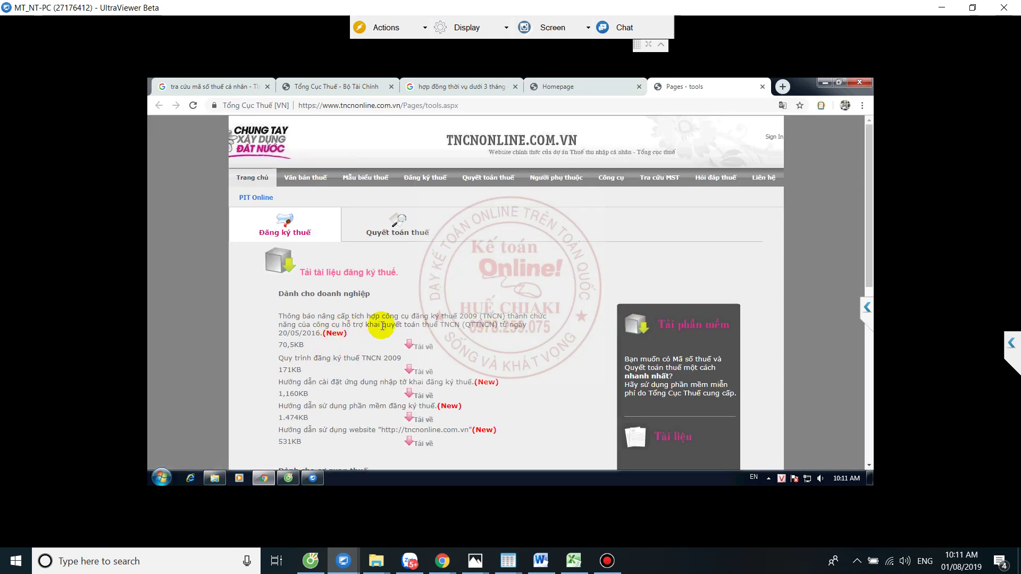
pyautogui.scroll(-2, 383, 326)
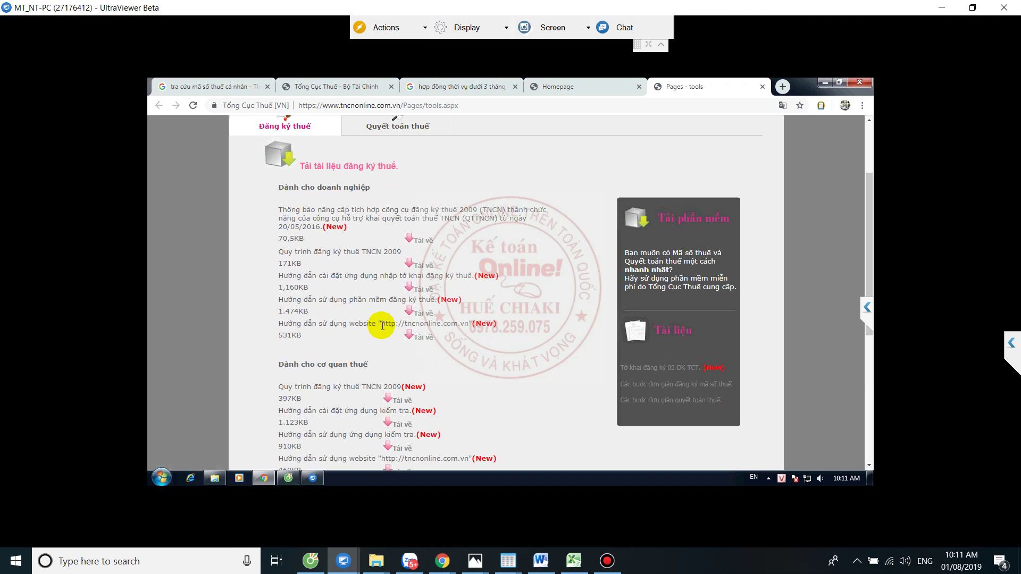
pyautogui.scroll(-4, 383, 326)
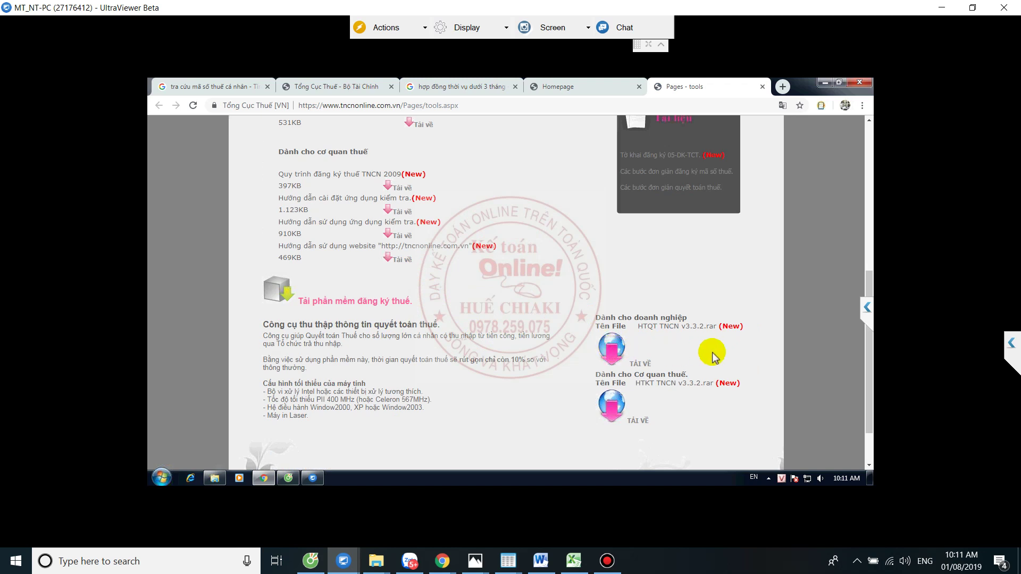
# - Download HTQT TNCN v3.3.2.rar (25.92 MB) from MediaFire, closing the ad popup
pyautogui.click(635, 365)
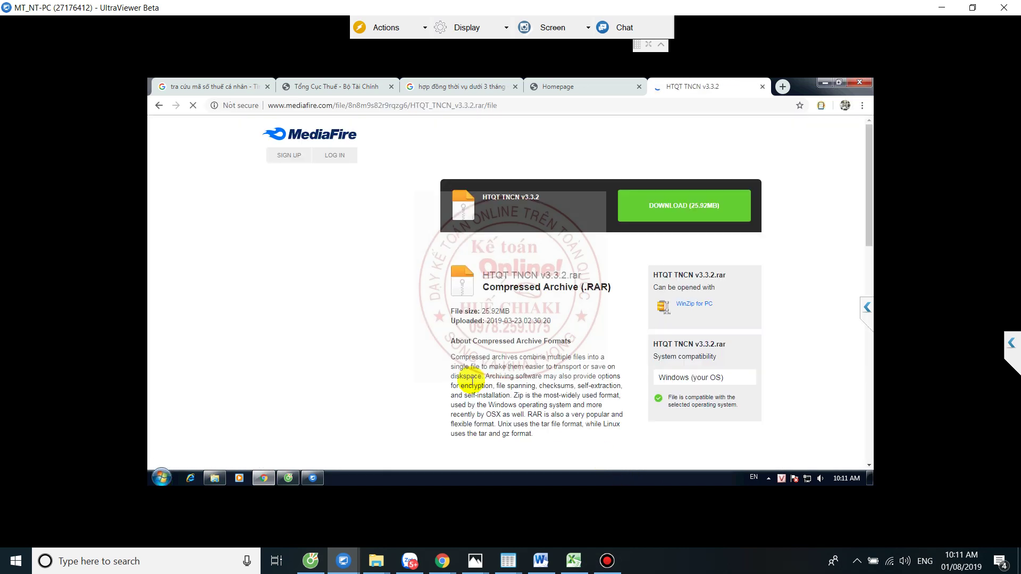
pyautogui.click(682, 209)
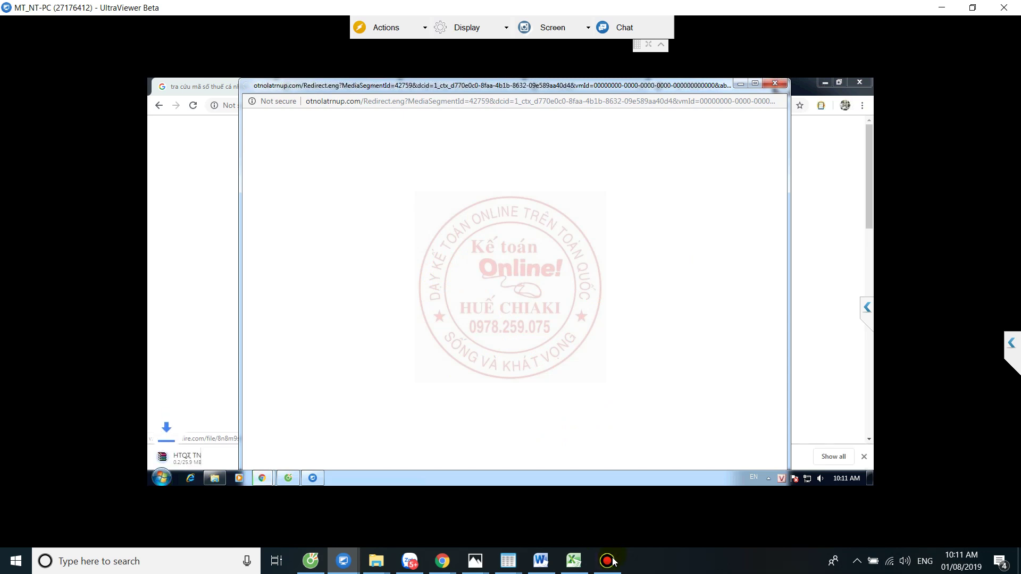
pyautogui.click(743, 87)
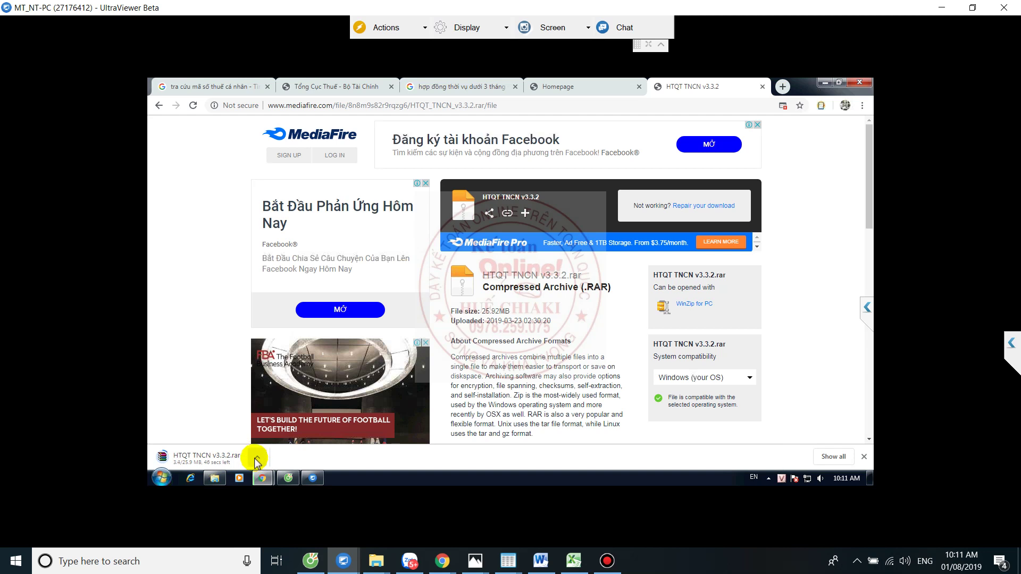
pyautogui.click(607, 561)
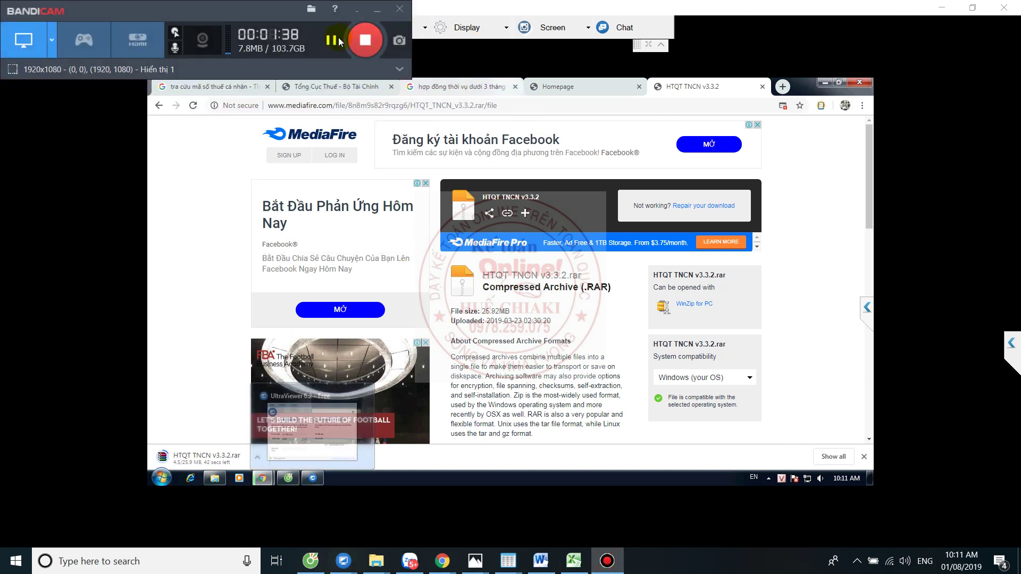
pyautogui.click(258, 459)
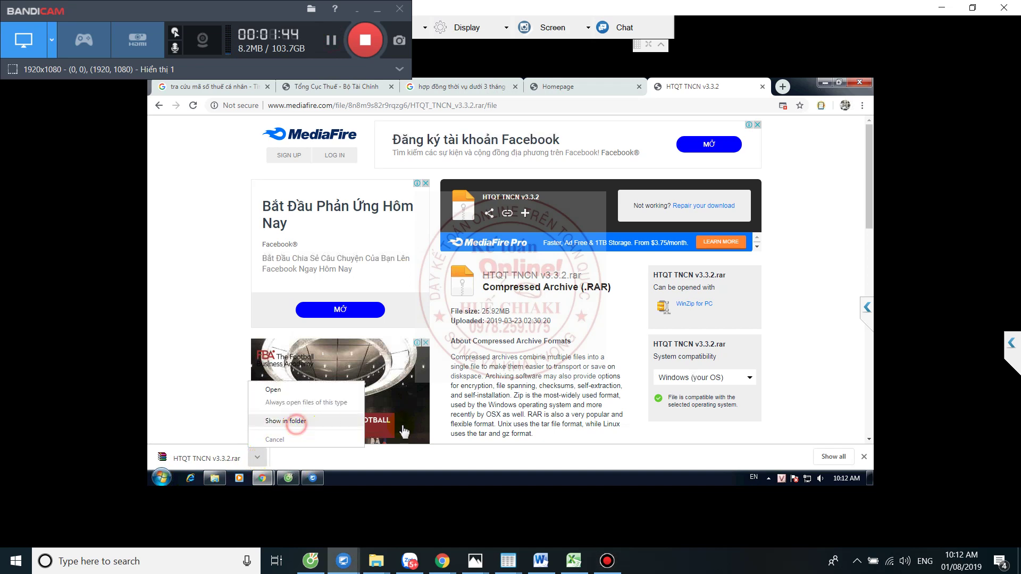
# - Open the archive in WinRAR and run its setup with the default install location
pyautogui.click(296, 423)
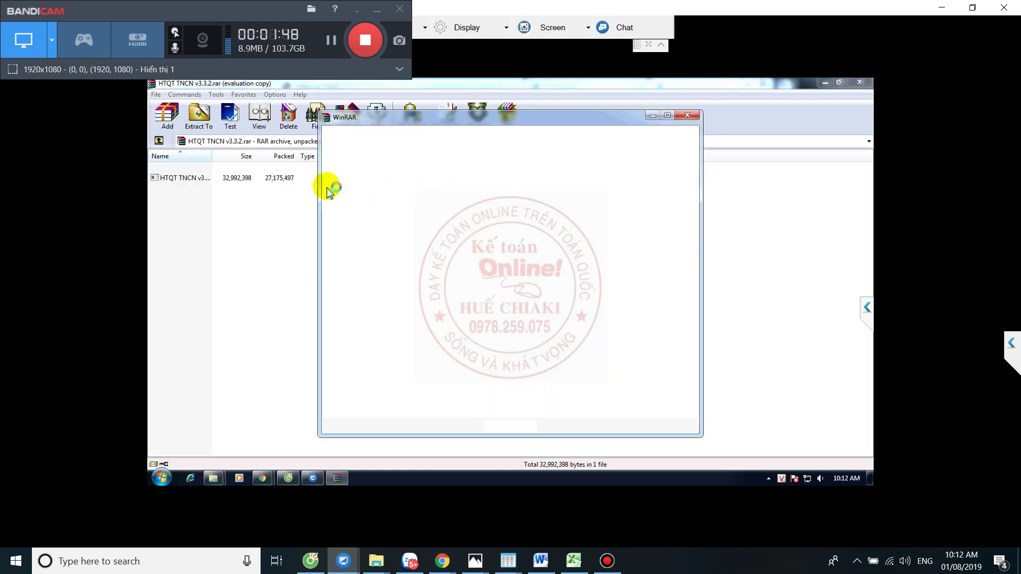
pyautogui.click(695, 114)
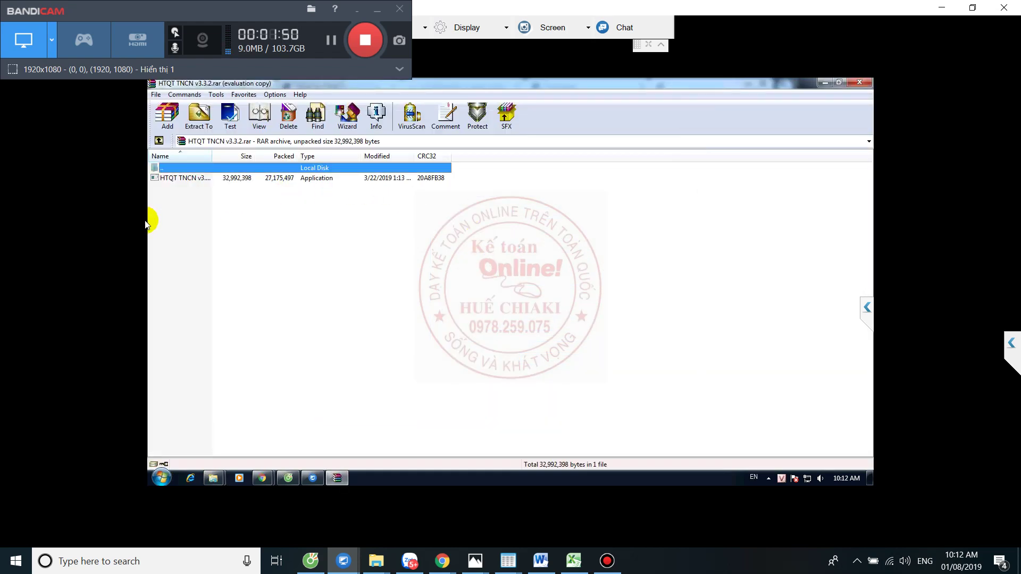
pyautogui.doubleClick(172, 178)
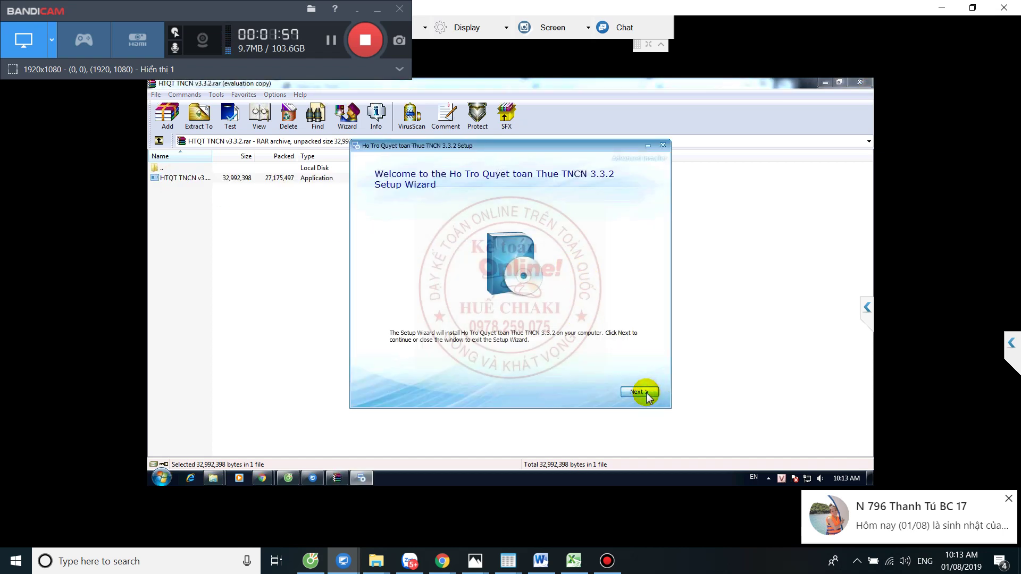
pyautogui.click(645, 393)
pyautogui.click(644, 393)
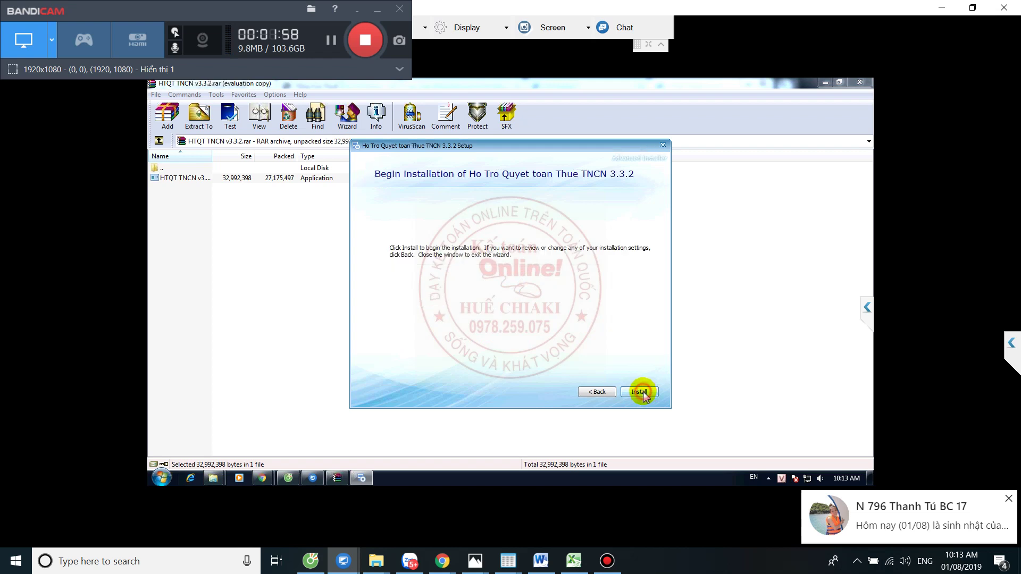
pyautogui.click(641, 393)
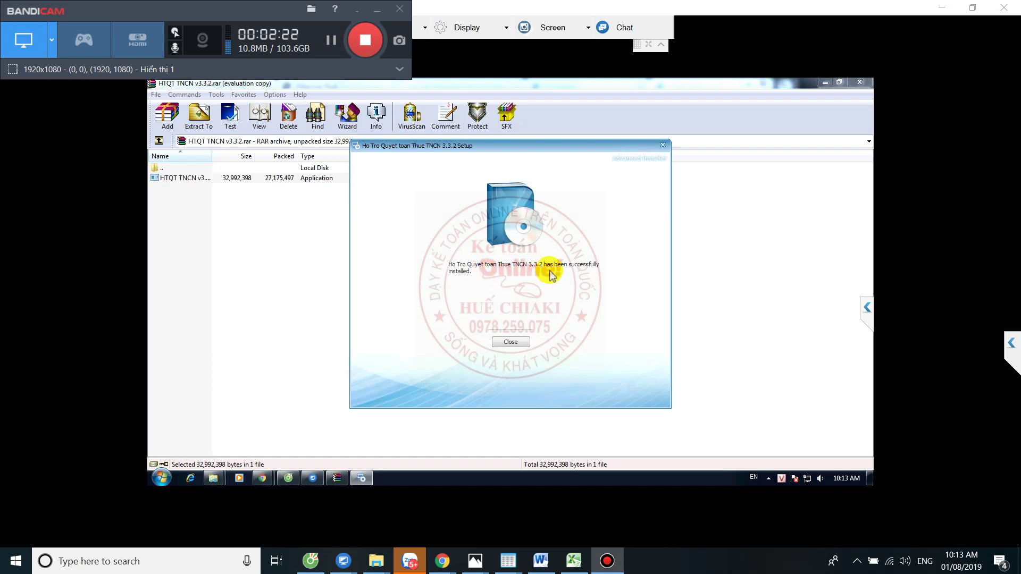
pyautogui.click(510, 342)
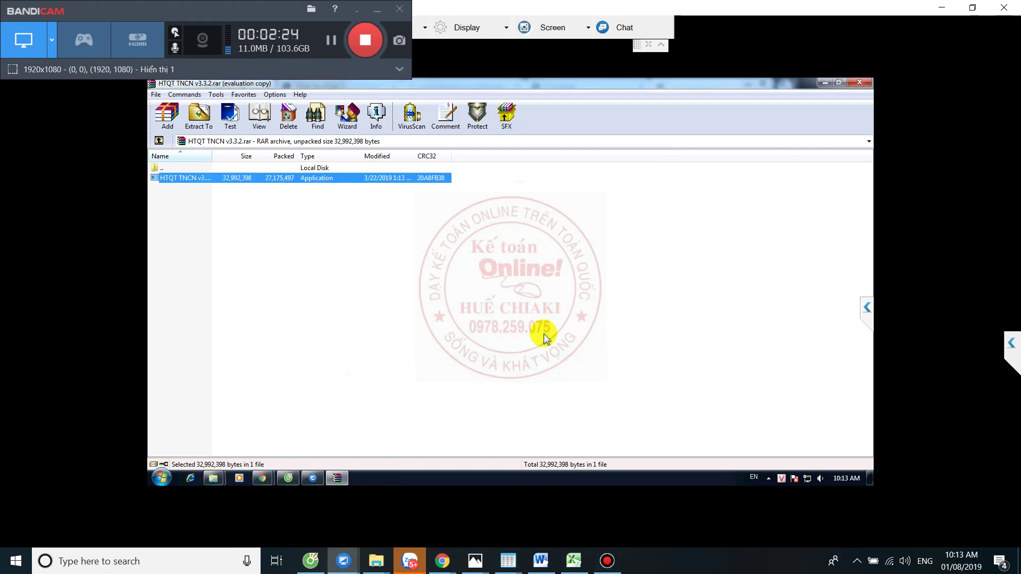
# - Show the desktop and launch the Ho Tro Quyet toan Thue TNCN 3.3.2 shortcut
pyautogui.click(824, 83)
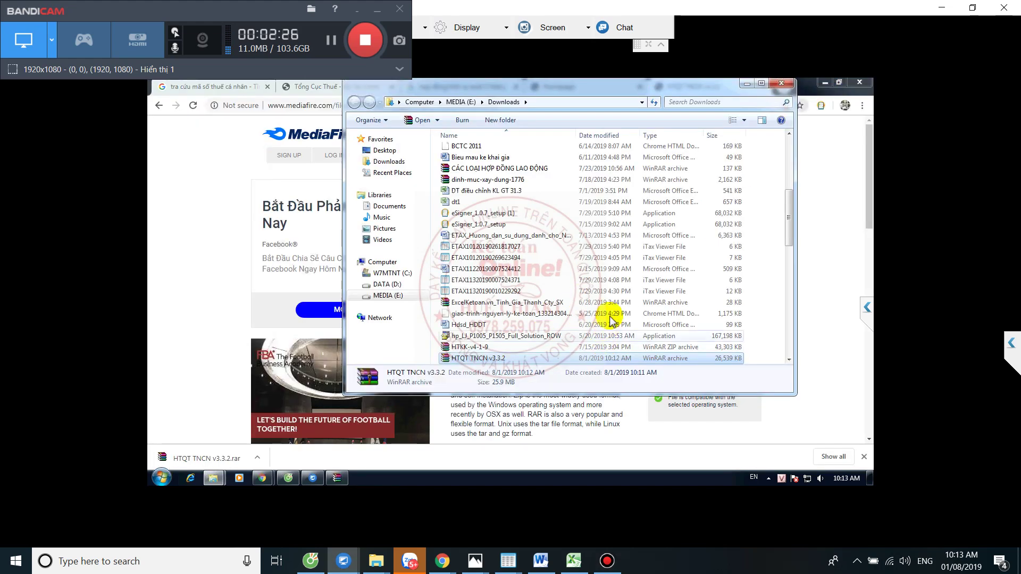
pyautogui.rightClick(438, 479)
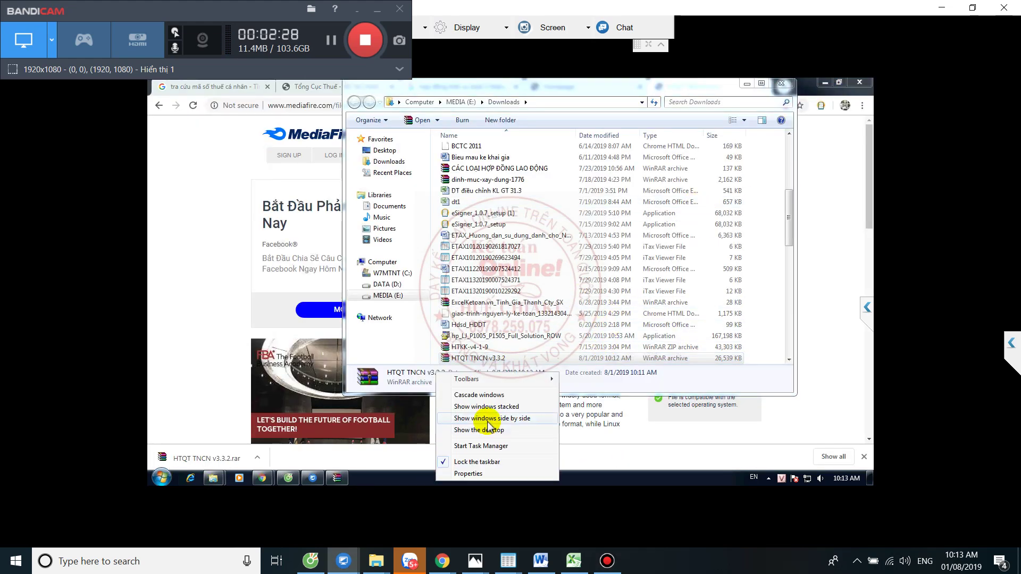
pyautogui.click(488, 429)
pyautogui.click(418, 295)
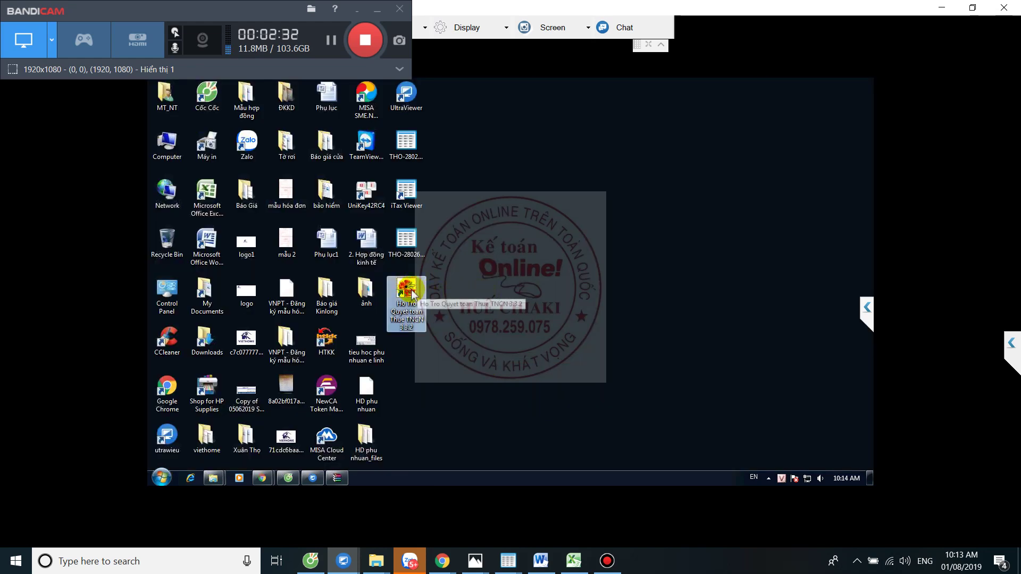
pyautogui.doubleClick(419, 294)
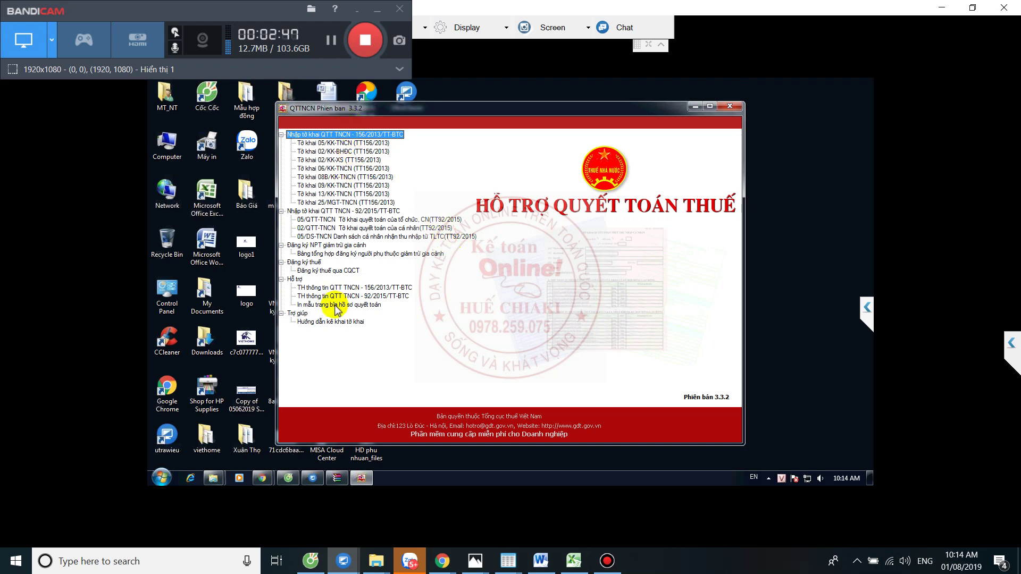
# - Open the DKT-TNCN form via 'Đăng ký thuế qua CQCT' under Đăng ký thuế
pyautogui.doubleClick(327, 271)
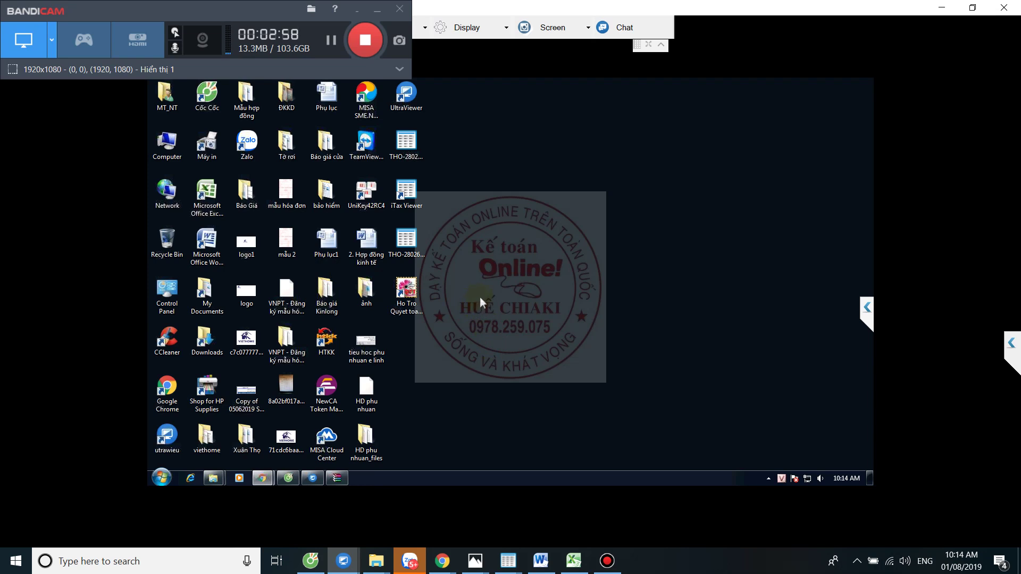
pyautogui.click(331, 46)
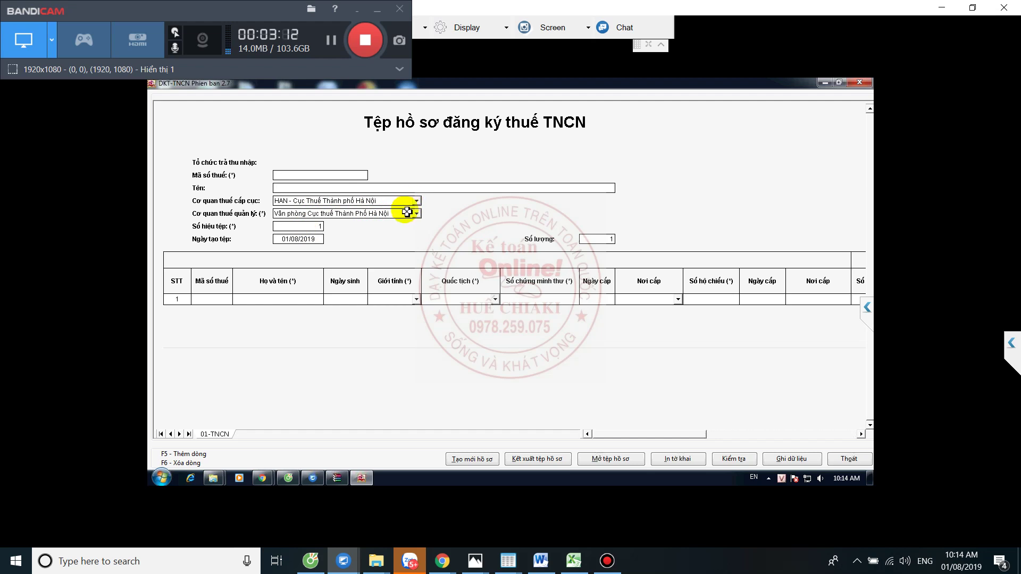
pyautogui.click(312, 227)
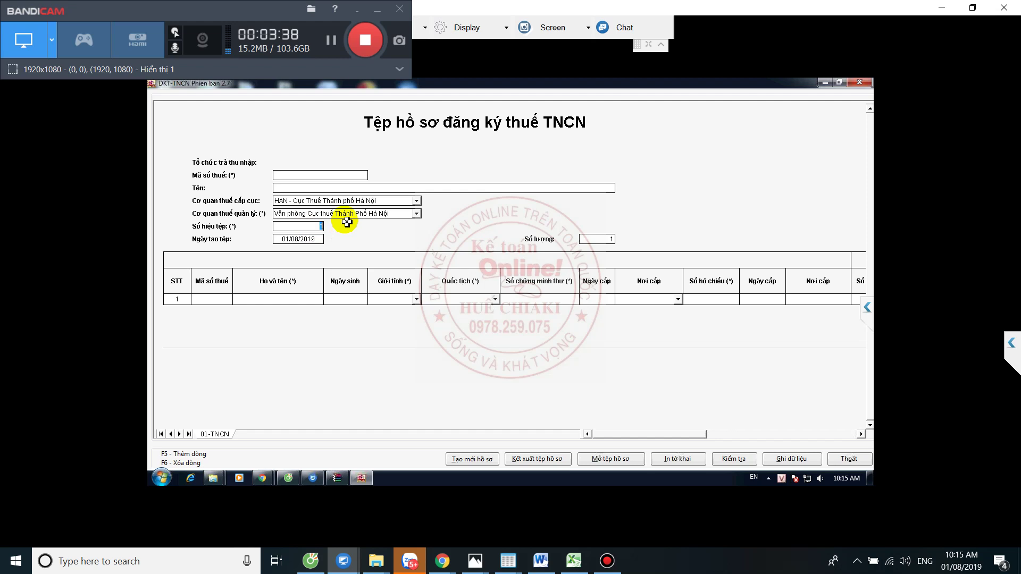
pyautogui.click(309, 239)
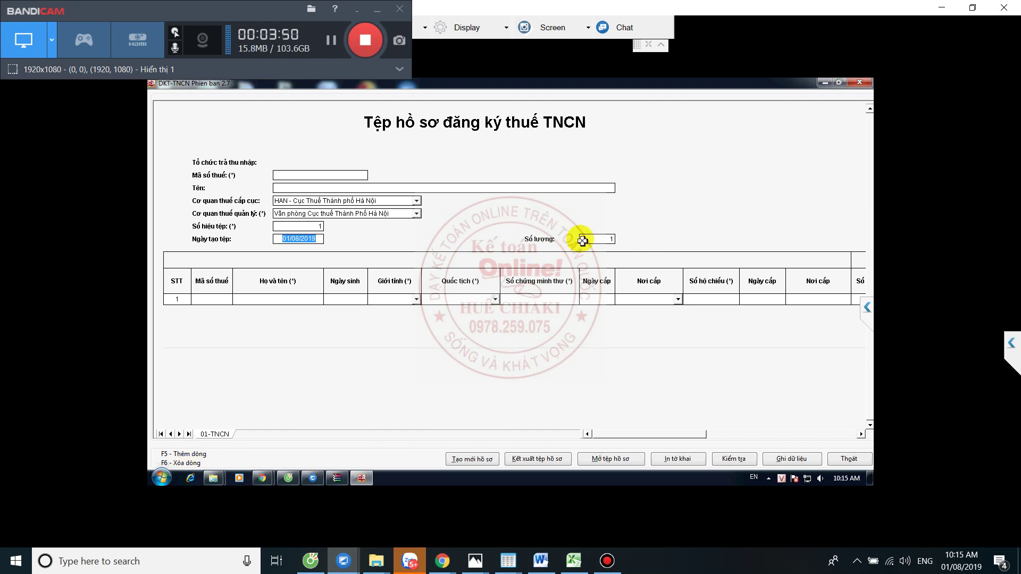
pyautogui.click(611, 237)
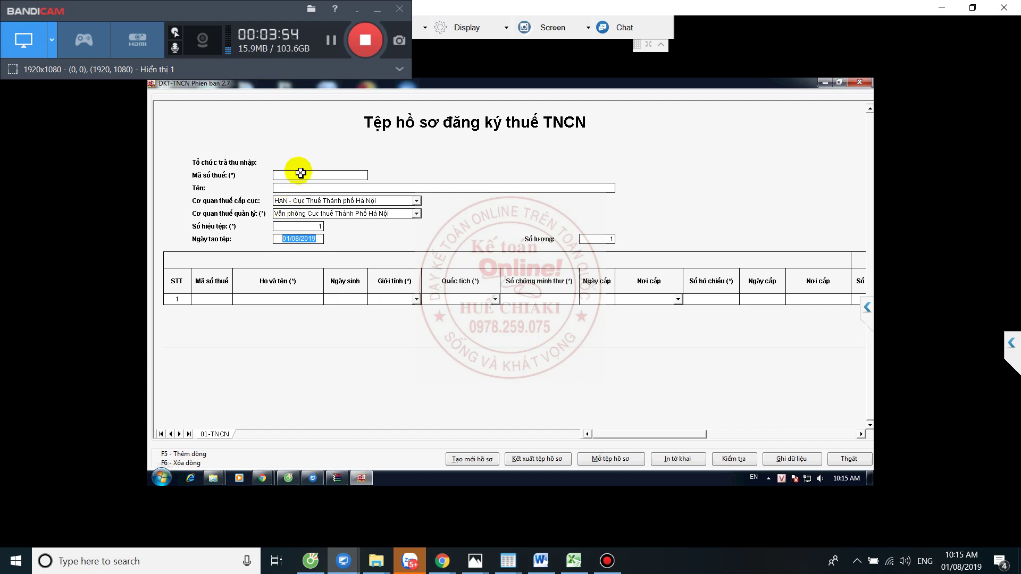
pyautogui.click(222, 299)
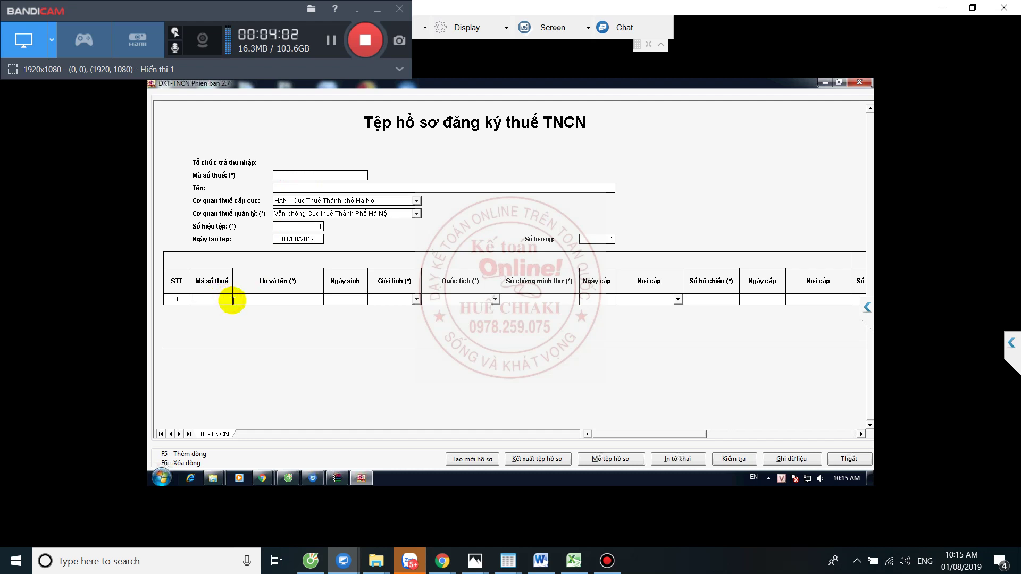
pyautogui.click(264, 299)
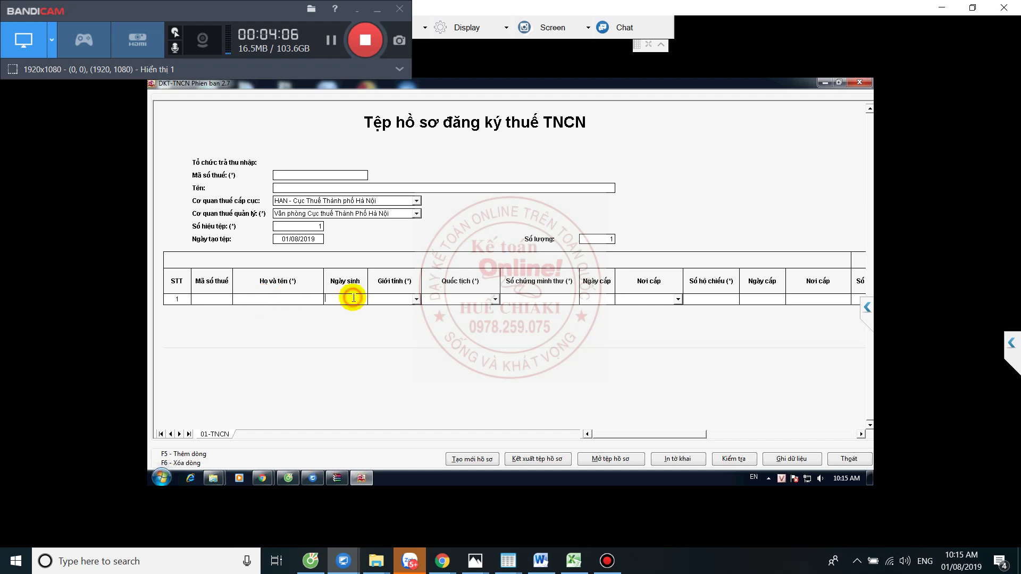
pyautogui.click(418, 299)
pyautogui.click(491, 299)
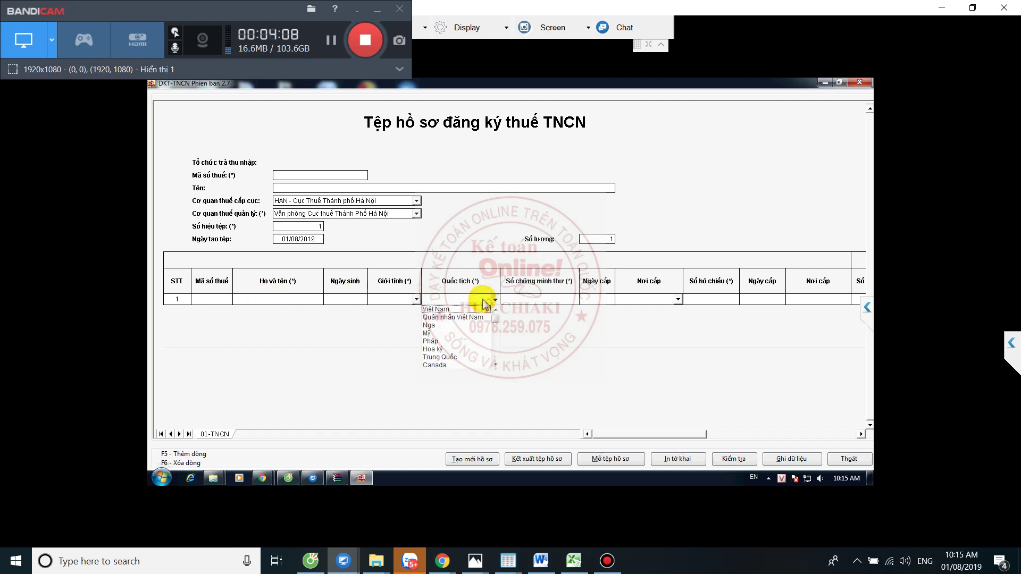
pyautogui.click(549, 300)
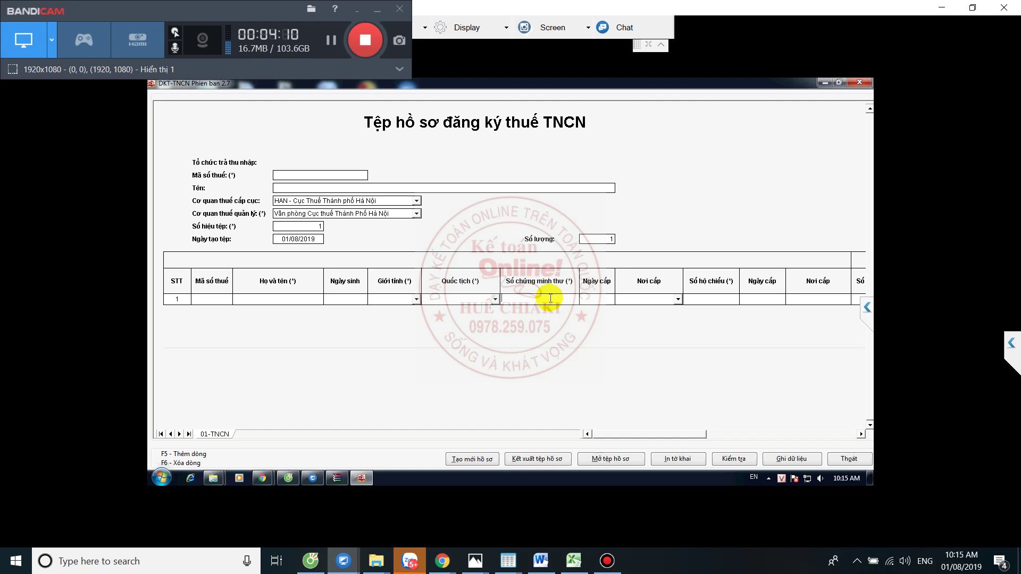
pyautogui.click(647, 299)
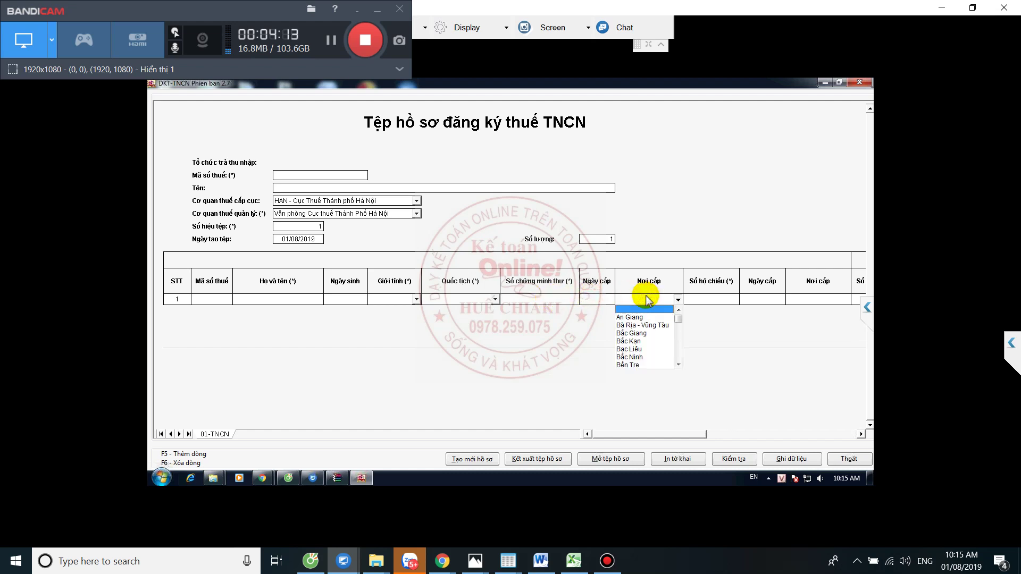
pyautogui.click(718, 296)
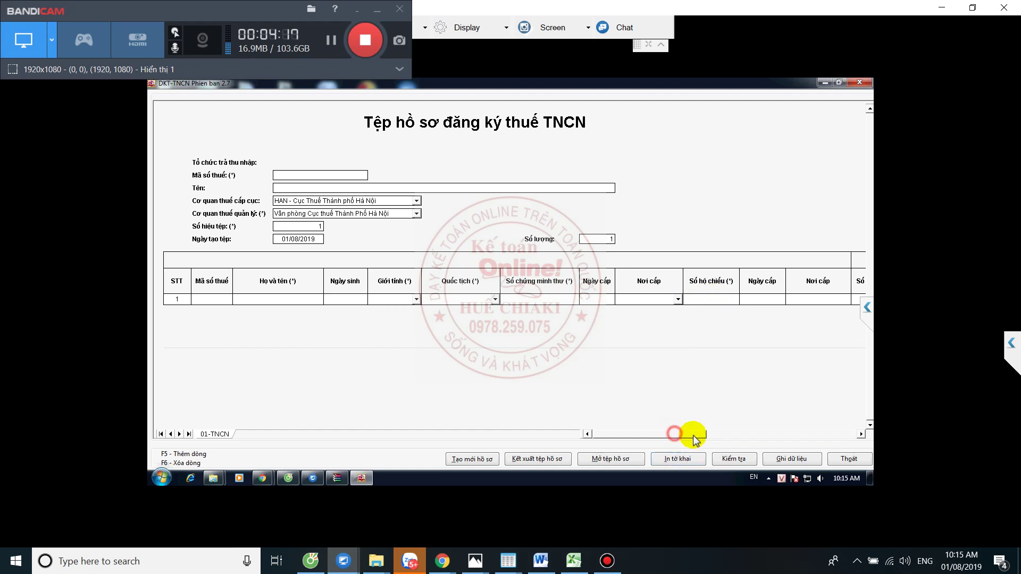
pyautogui.moveTo(707, 436); pyautogui.dragTo(711, 394)
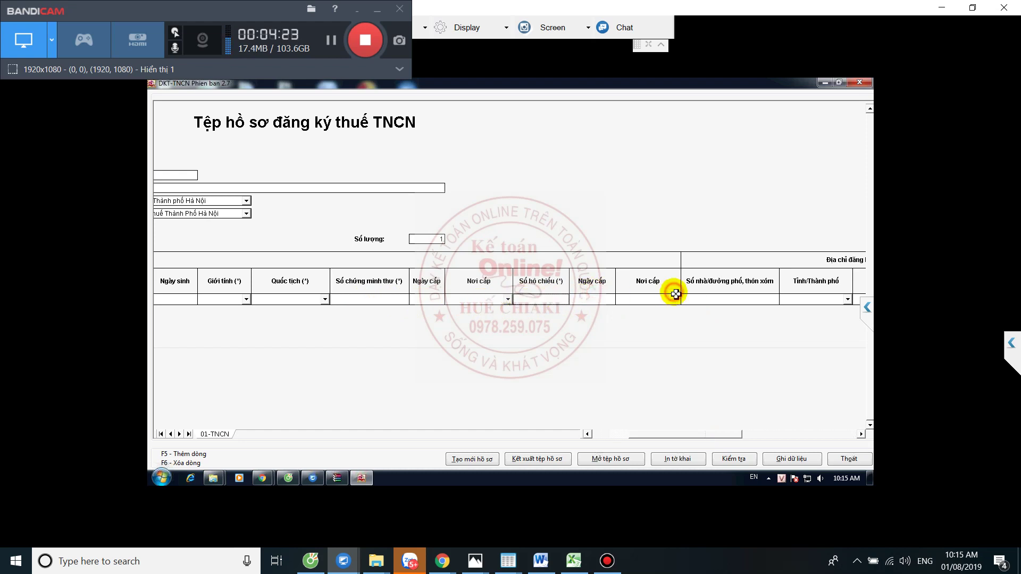
pyautogui.click(859, 434)
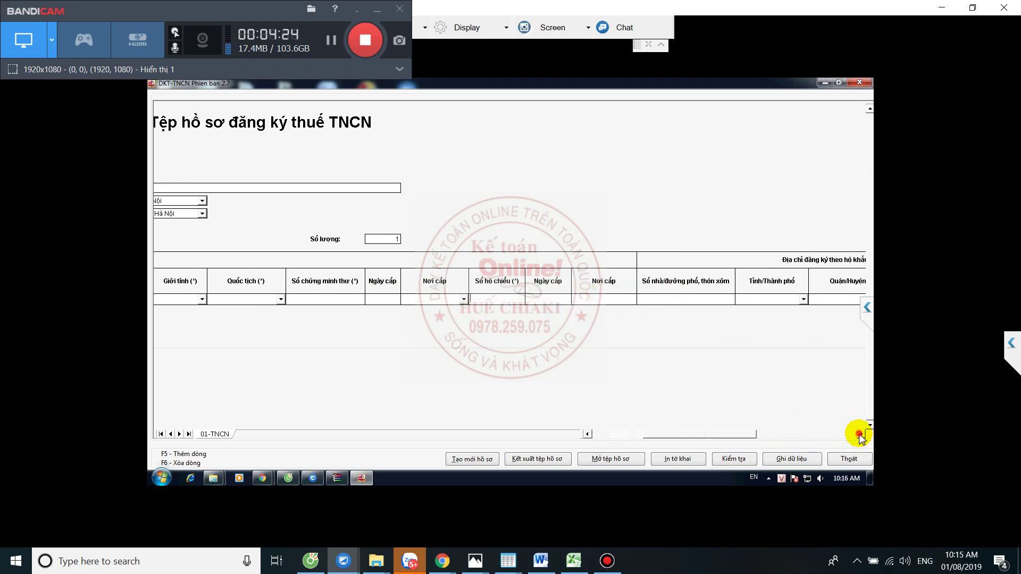
pyautogui.click(860, 434)
pyautogui.click(859, 434)
pyautogui.click(859, 434)
pyautogui.click(859, 434)
pyautogui.click(859, 435)
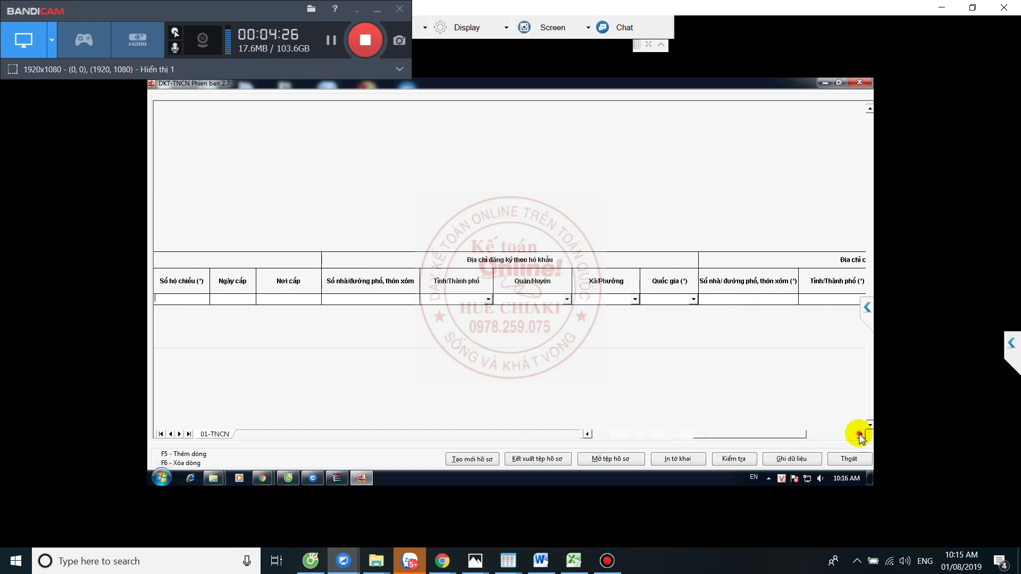
pyautogui.click(859, 435)
pyautogui.click(860, 434)
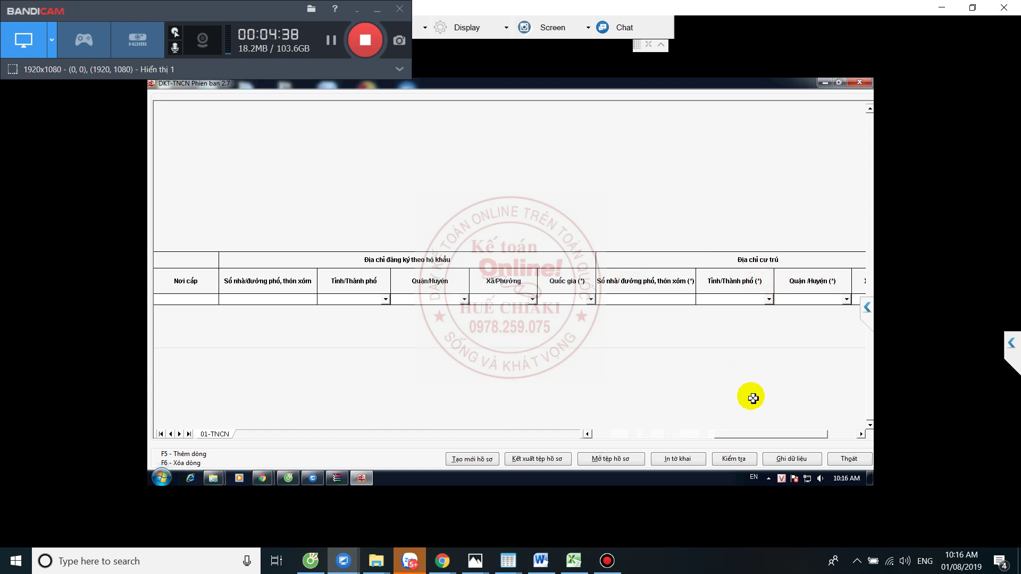
pyautogui.moveTo(784, 437); pyautogui.dragTo(836, 433)
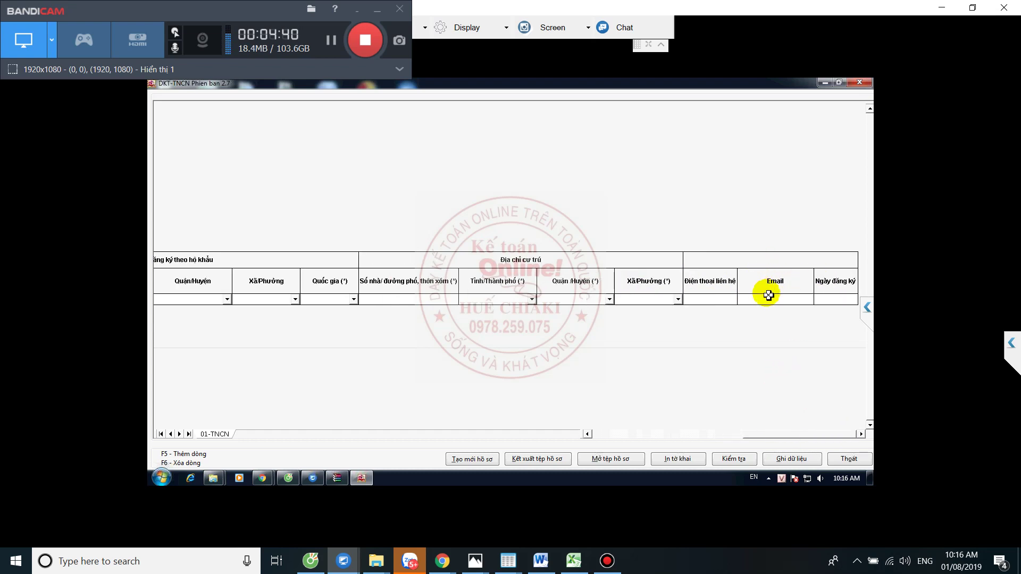
pyautogui.click(833, 301)
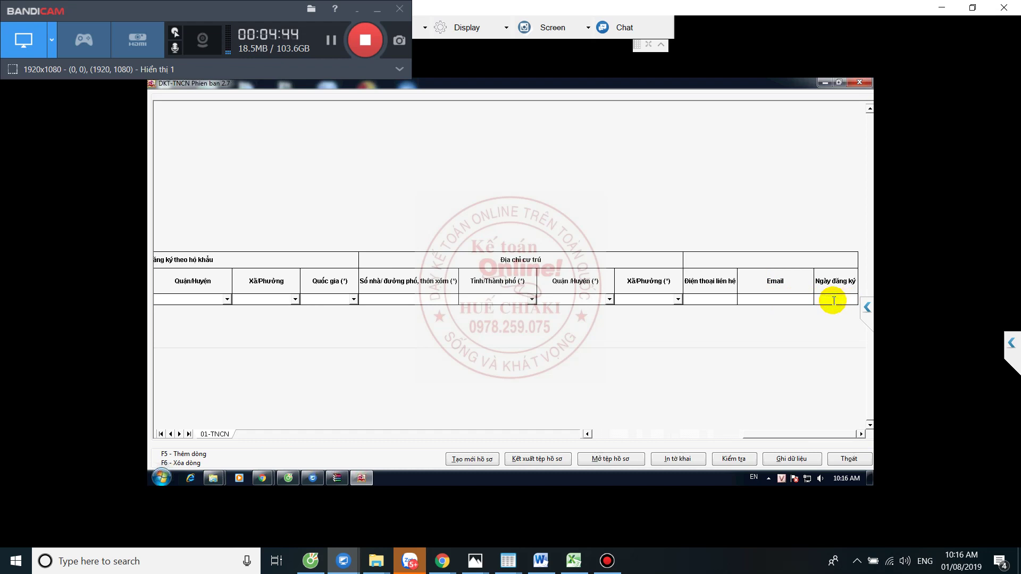
pyautogui.click(777, 299)
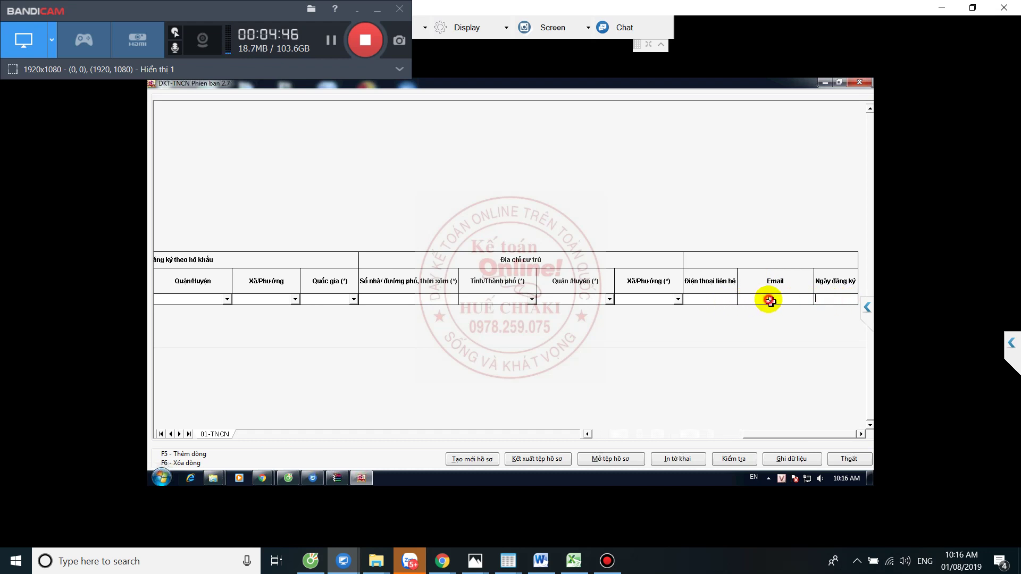
pyautogui.click(709, 298)
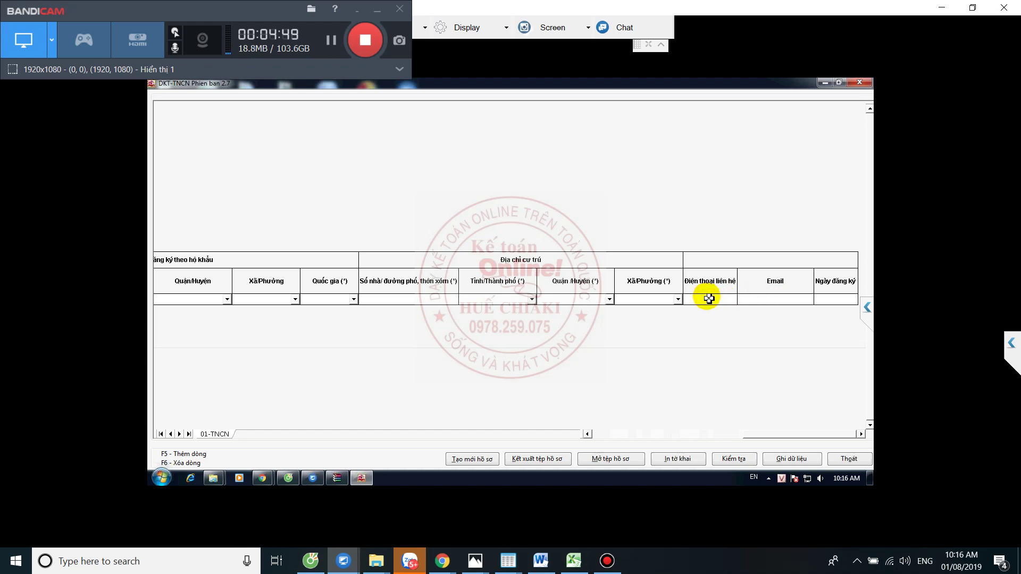
pyautogui.moveTo(784, 433); pyautogui.dragTo(592, 435)
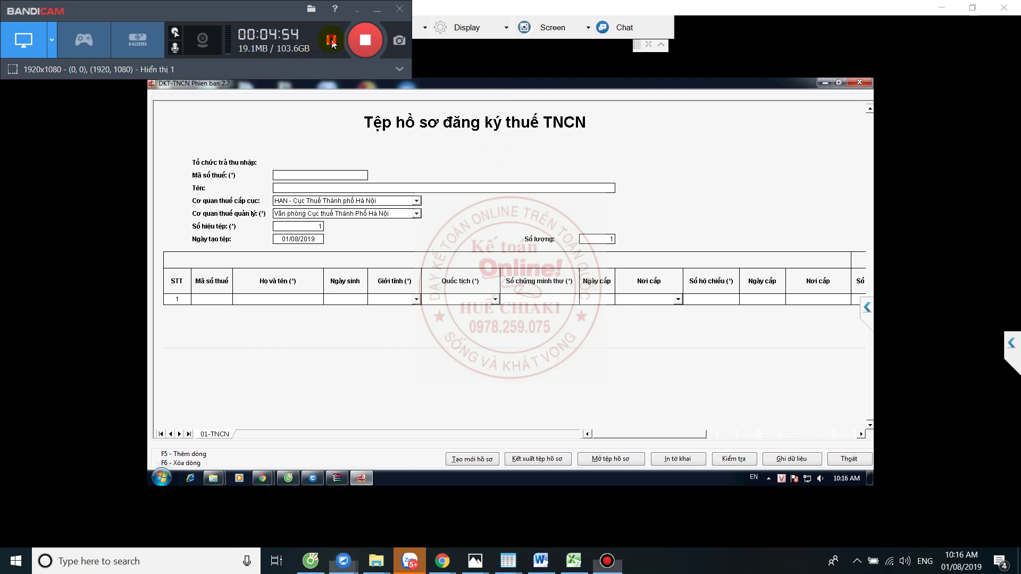
# - Dismiss the chat notification and save the five employees' data, answering the invalid-entry warning
pyautogui.click(331, 39)
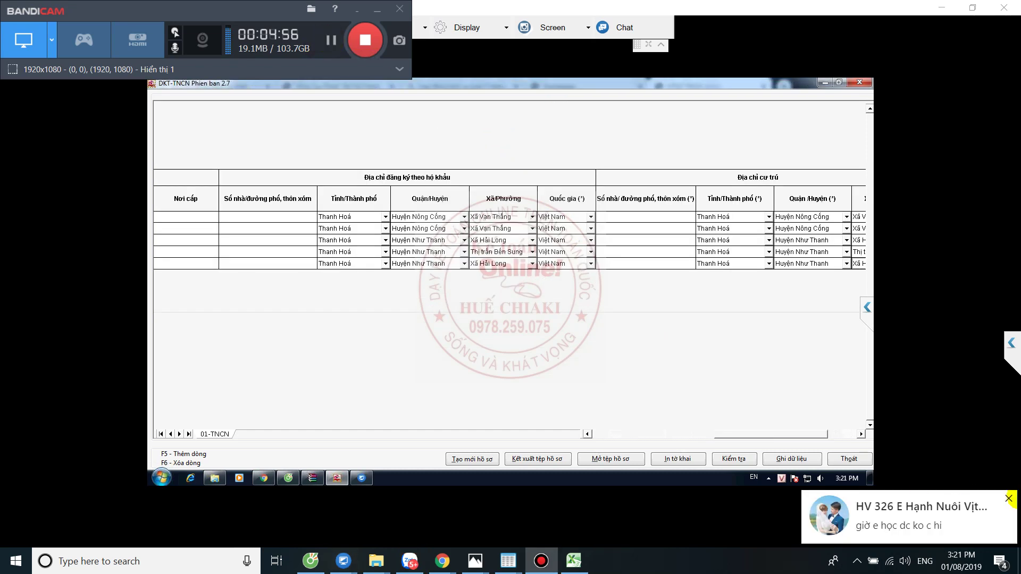
pyautogui.click(1009, 502)
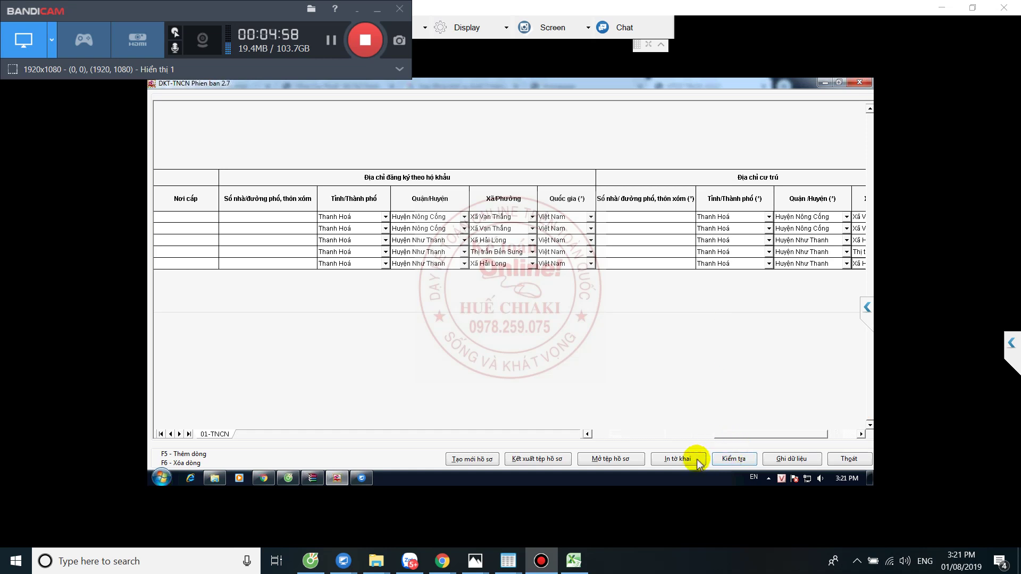
pyautogui.click(791, 459)
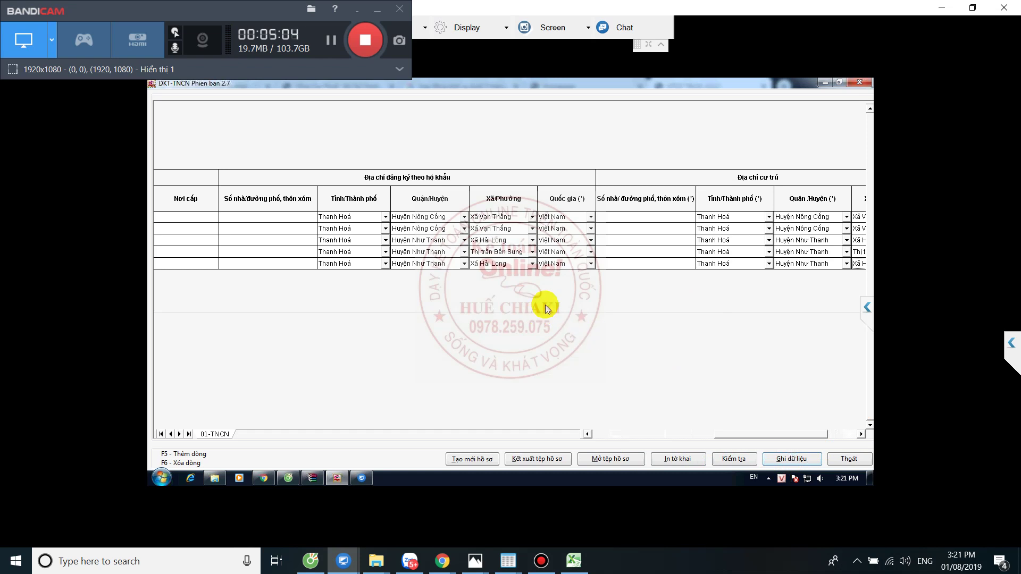
pyautogui.click(791, 460)
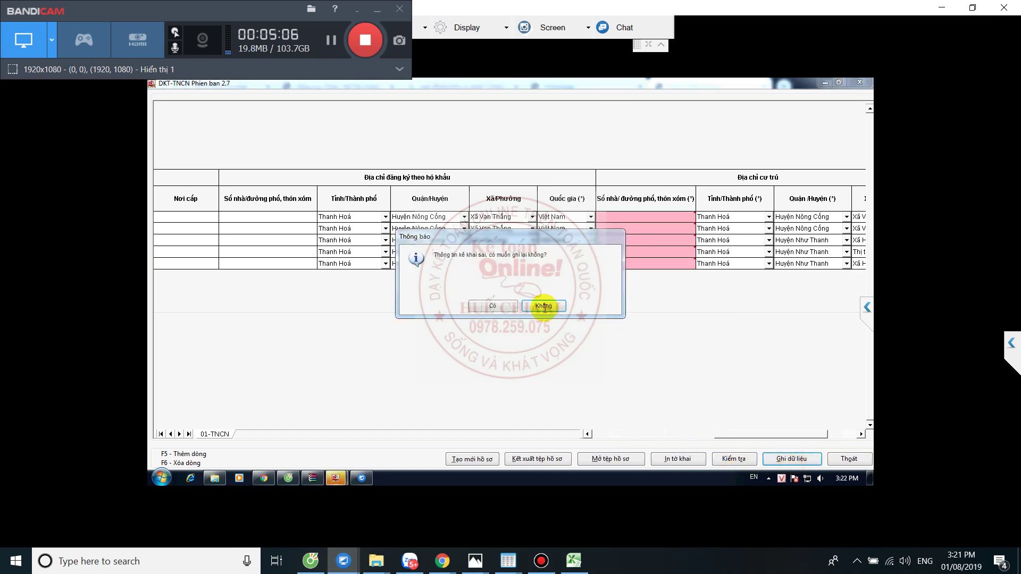
pyautogui.click(495, 308)
# - Inspect the flagged residence address cell, save again, and scroll through the address columns
pyautogui.click(649, 220)
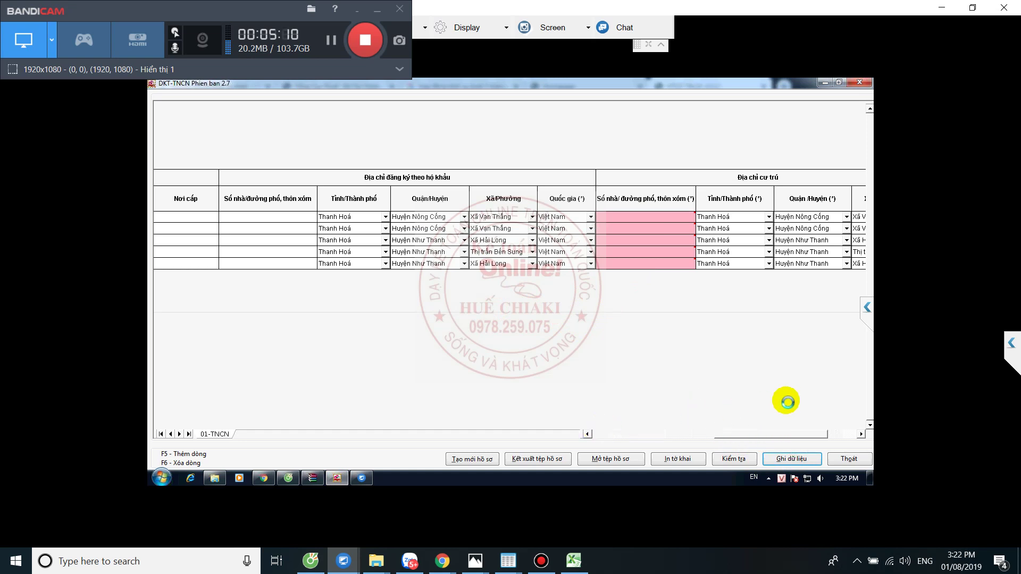
pyautogui.click(773, 459)
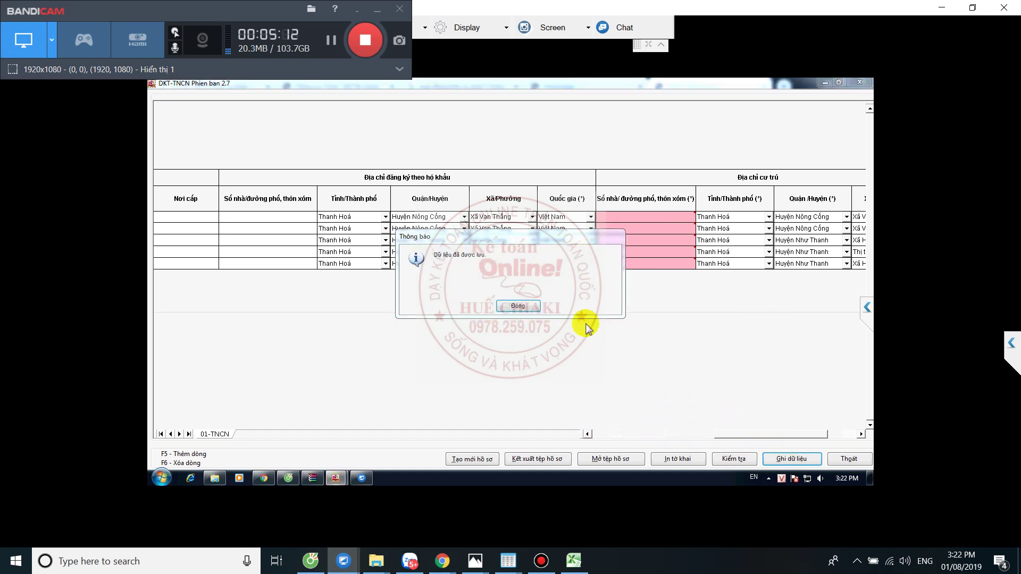
pyautogui.click(518, 305)
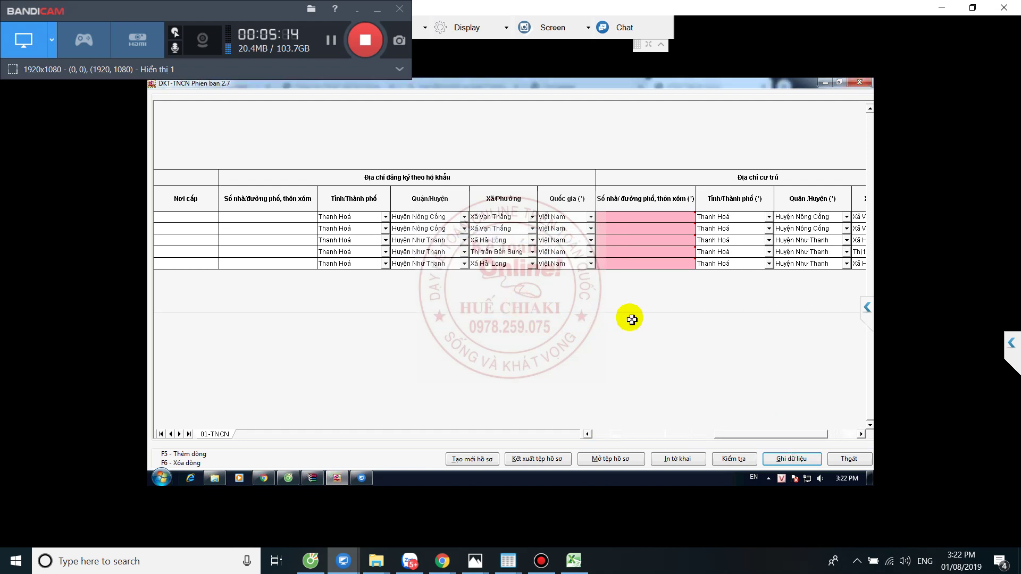
pyautogui.moveTo(772, 437); pyautogui.dragTo(861, 429)
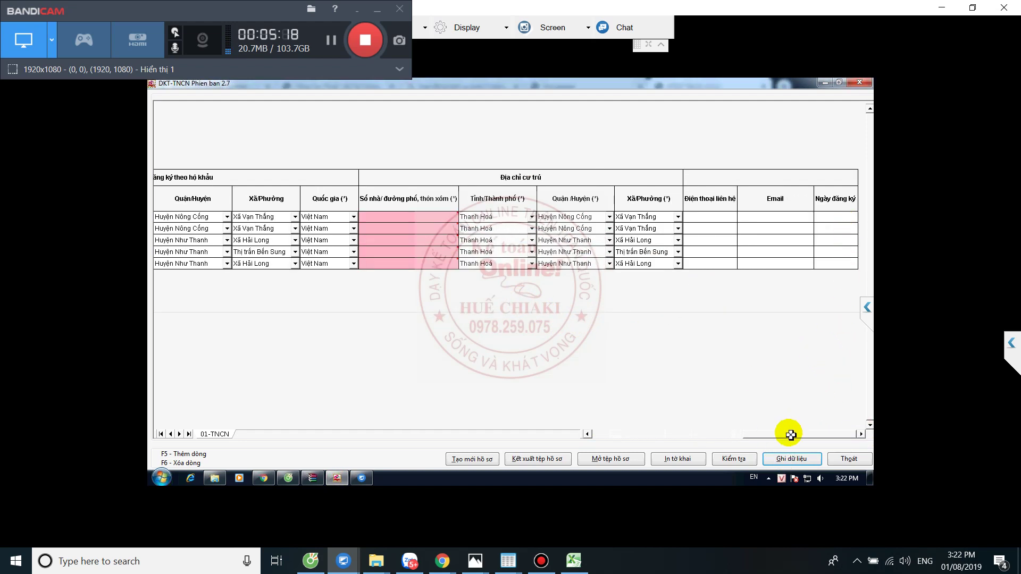
pyautogui.moveTo(786, 432); pyautogui.dragTo(627, 436)
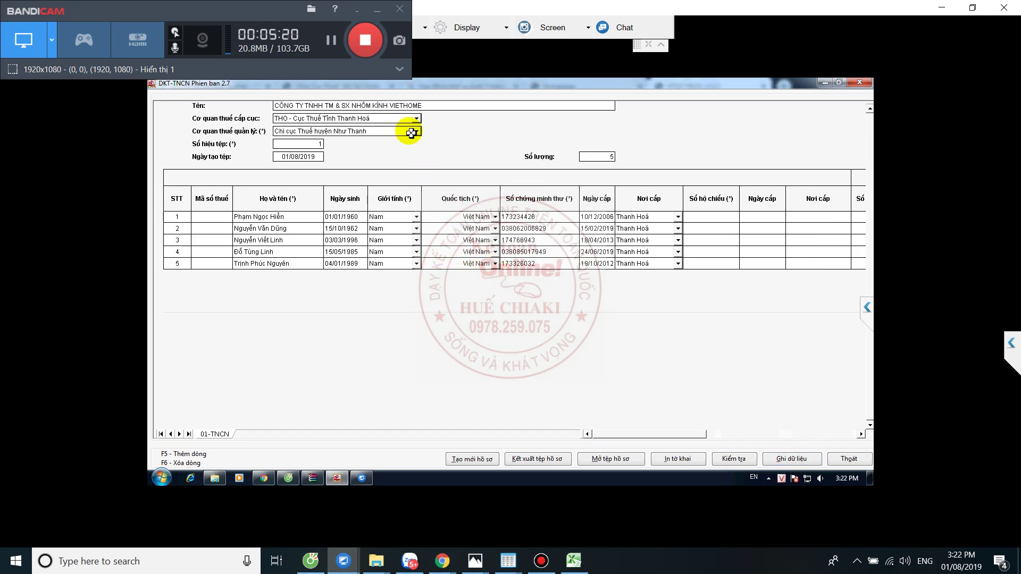
# - Save the entered residence street addresses, confirming past the warning
pyautogui.click(331, 44)
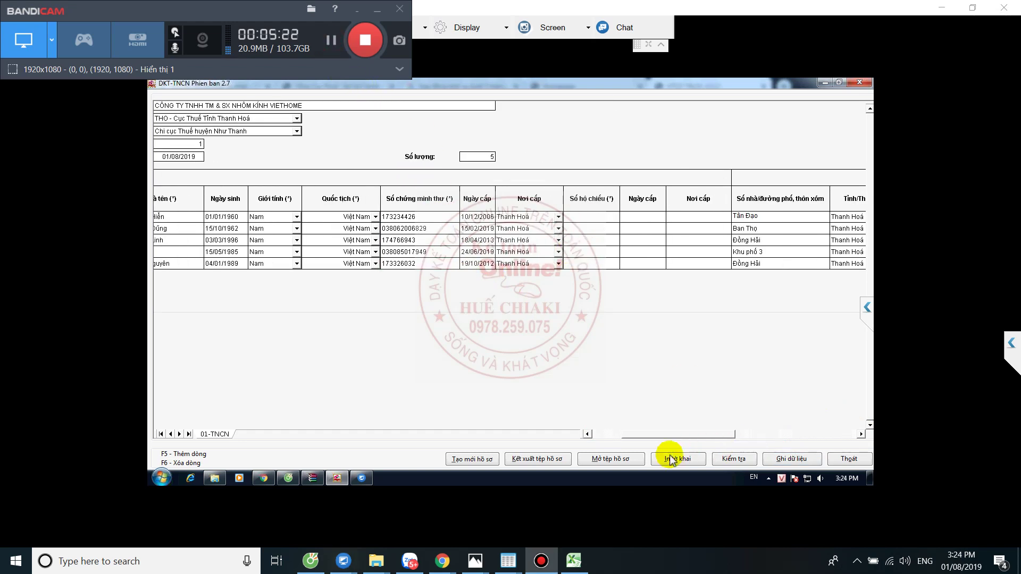
pyautogui.click(780, 458)
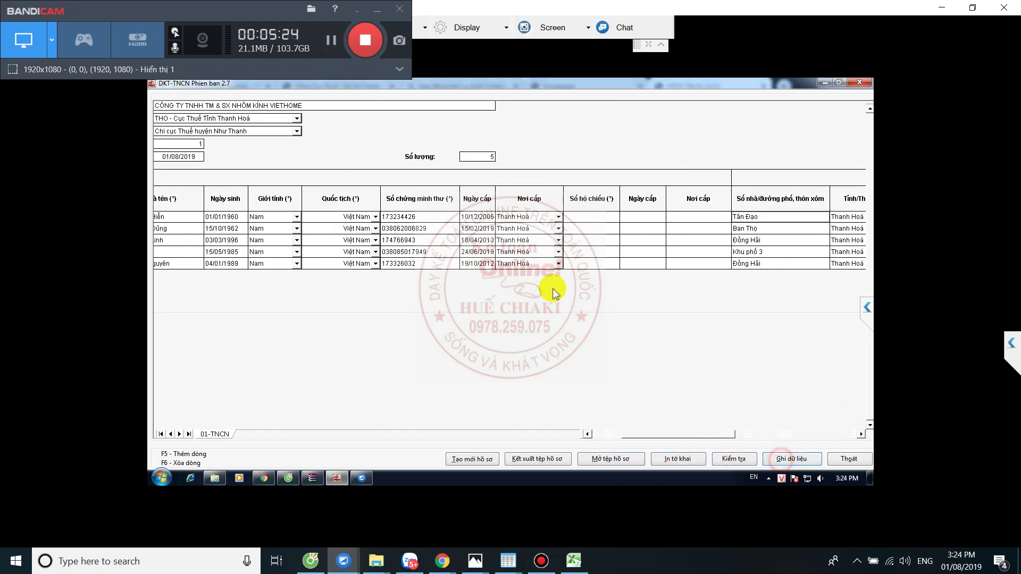
pyautogui.click(493, 308)
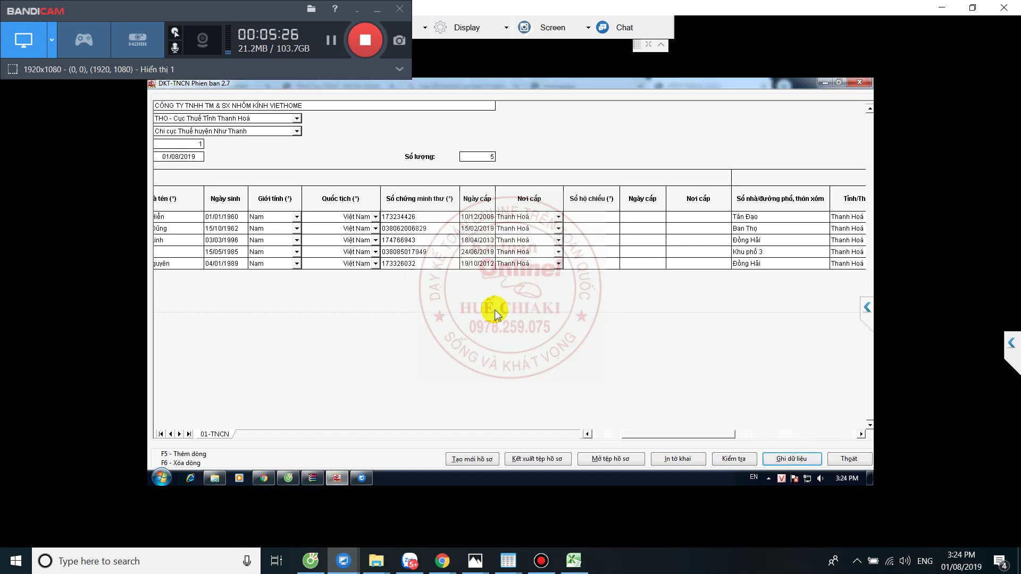
pyautogui.click(518, 307)
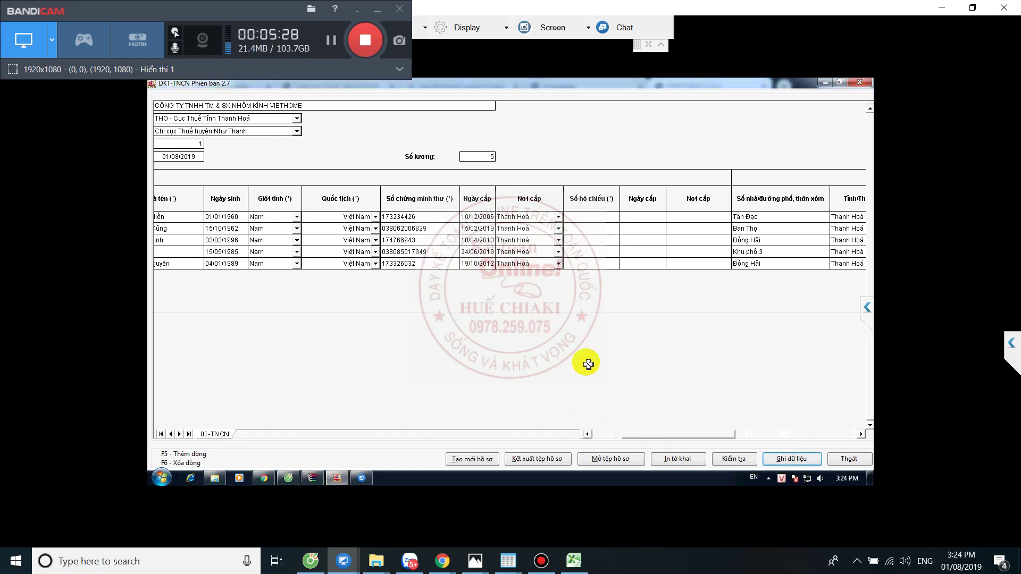
pyautogui.moveTo(646, 432); pyautogui.dragTo(839, 441)
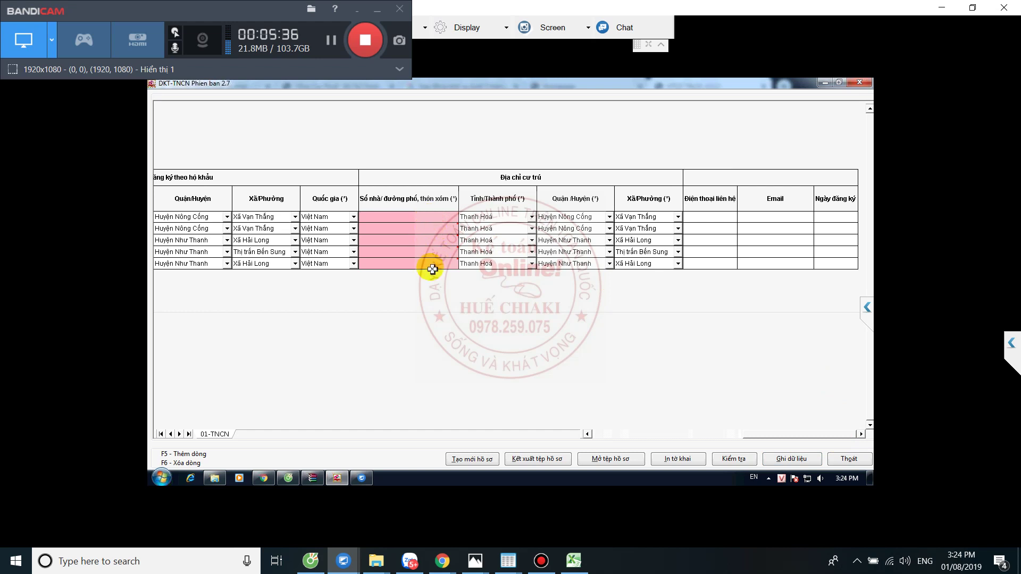
# - Run Kiểm tra to confirm the declaration is valid
pyautogui.click(330, 41)
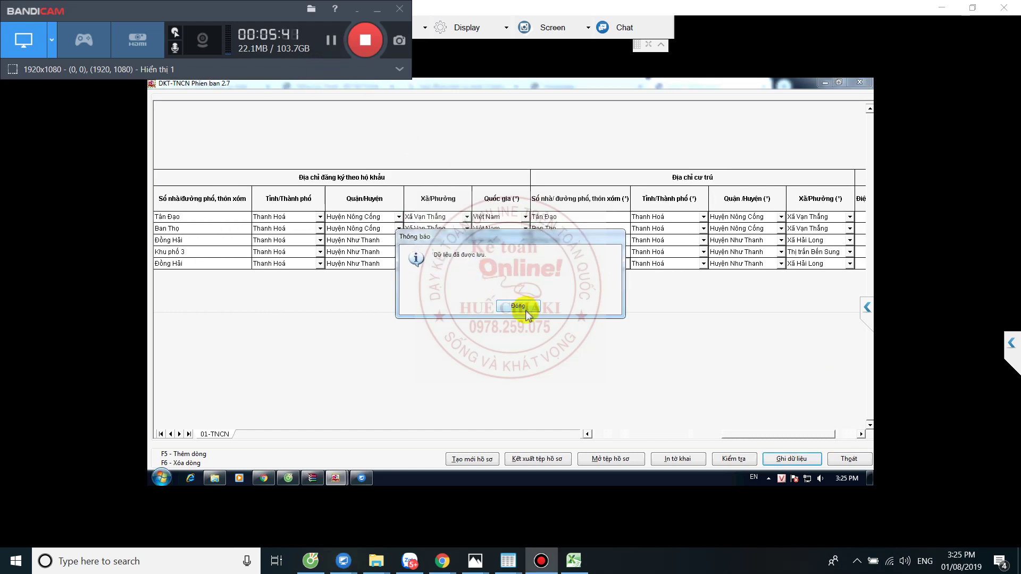
pyautogui.click(518, 305)
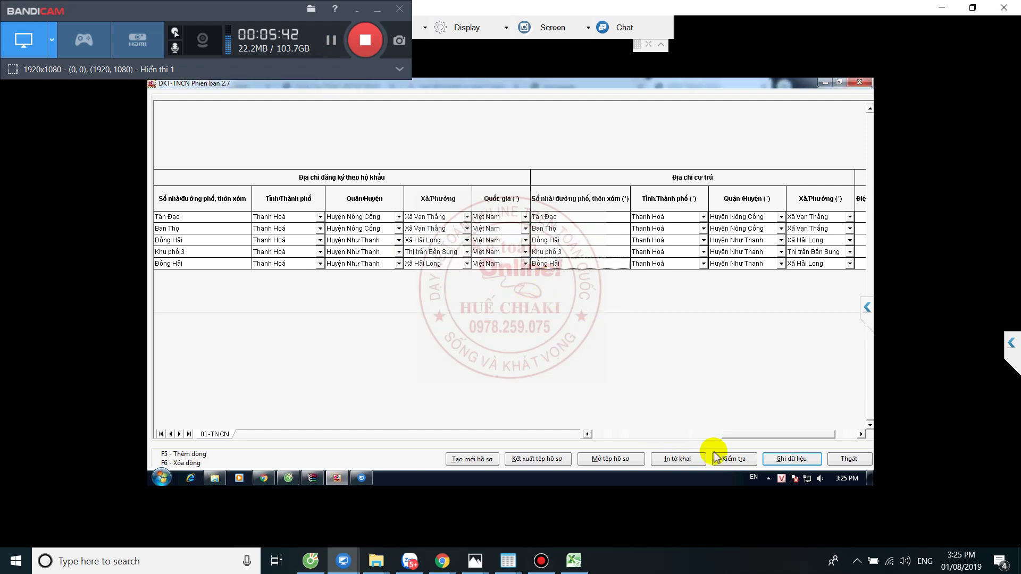
pyautogui.click(735, 458)
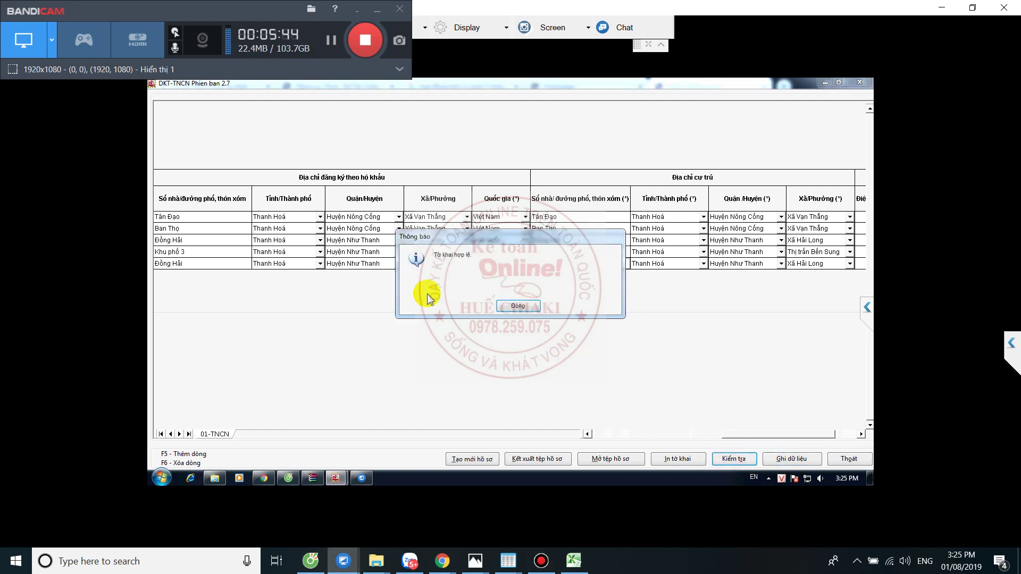
pyautogui.click(515, 304)
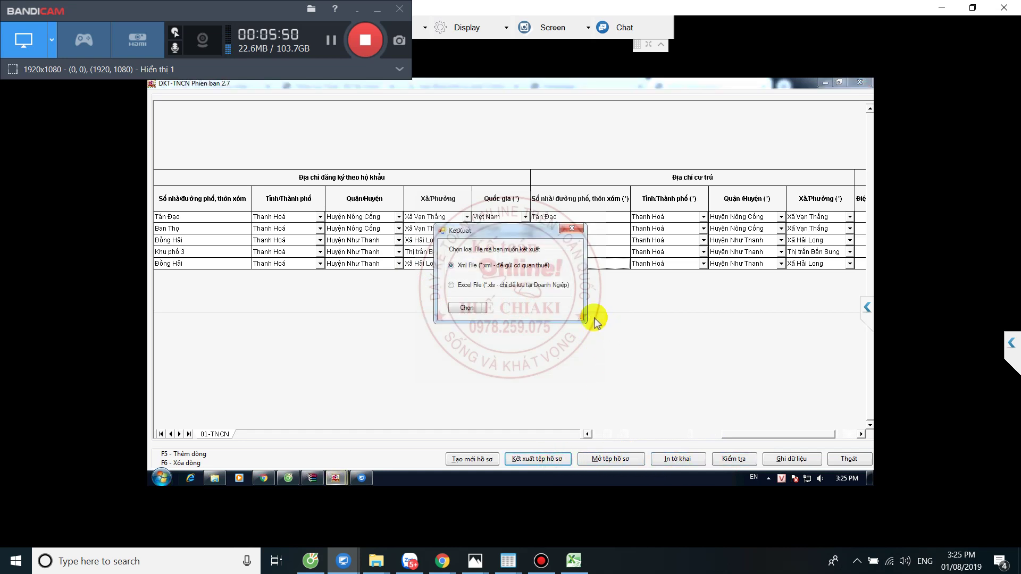
# - Export the declaration as an Xml File to the Desktop, then minimize HTQT TNCN
pyautogui.click(467, 308)
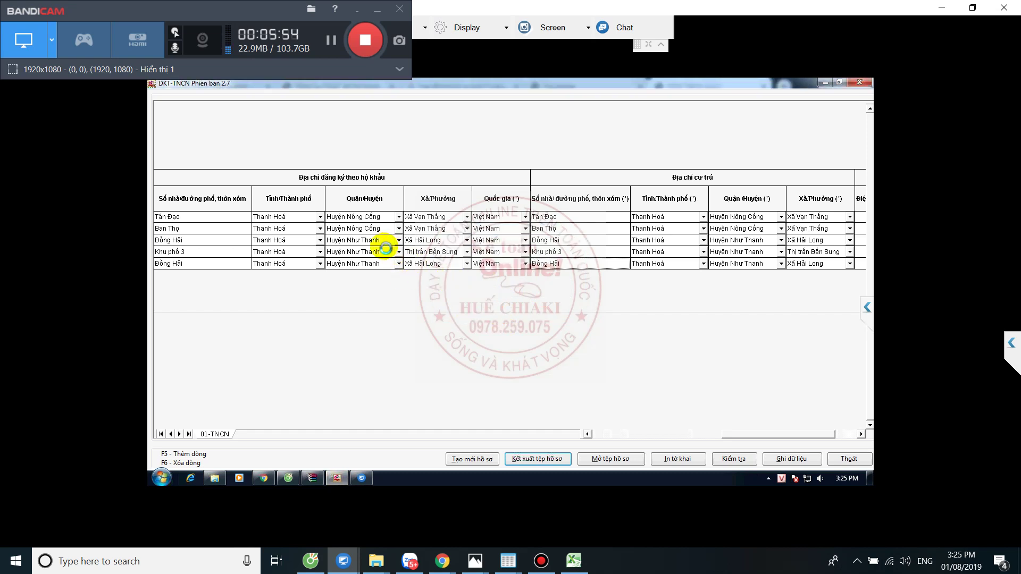
pyautogui.click(189, 162)
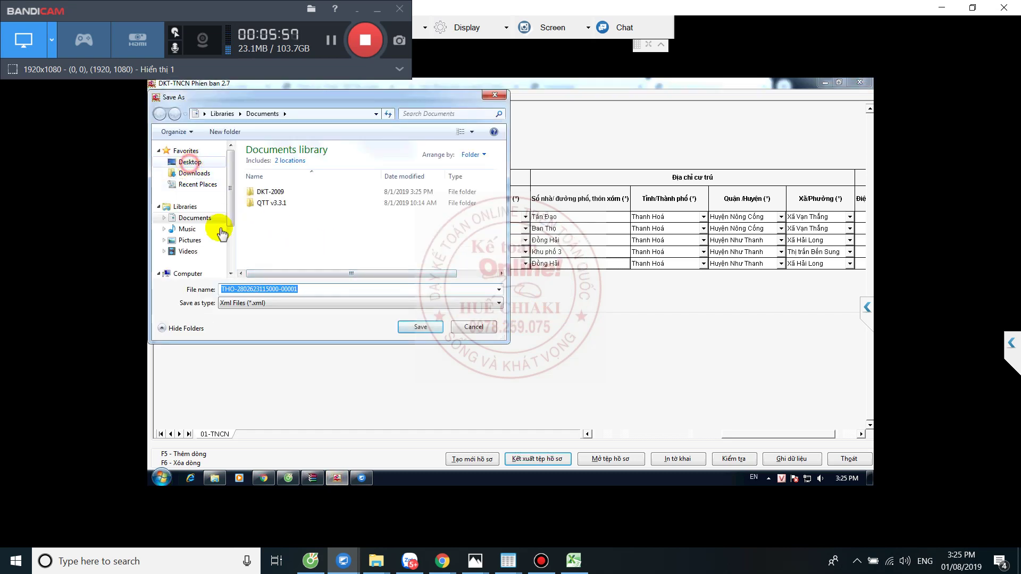
pyautogui.click(416, 328)
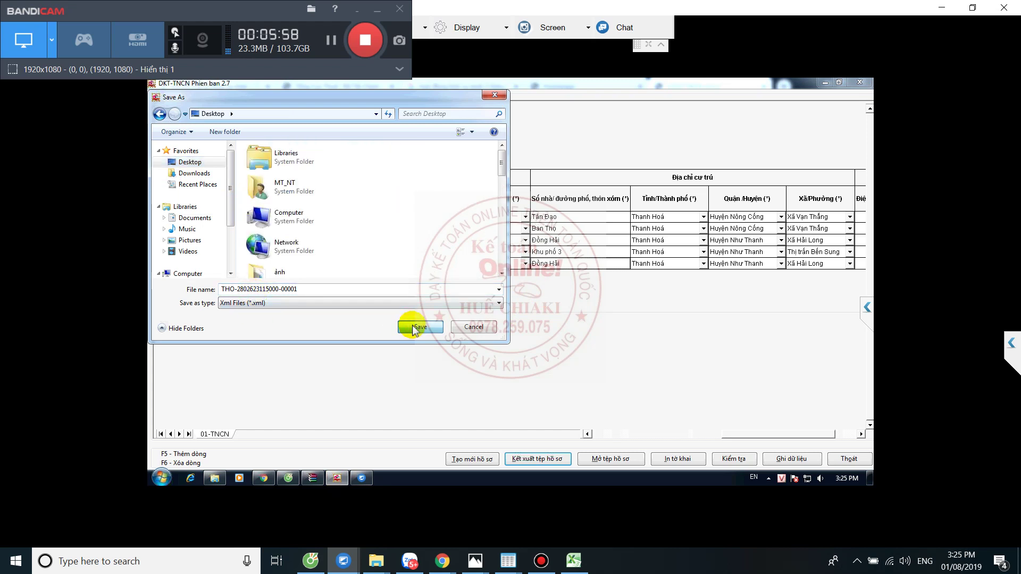
pyautogui.click(519, 309)
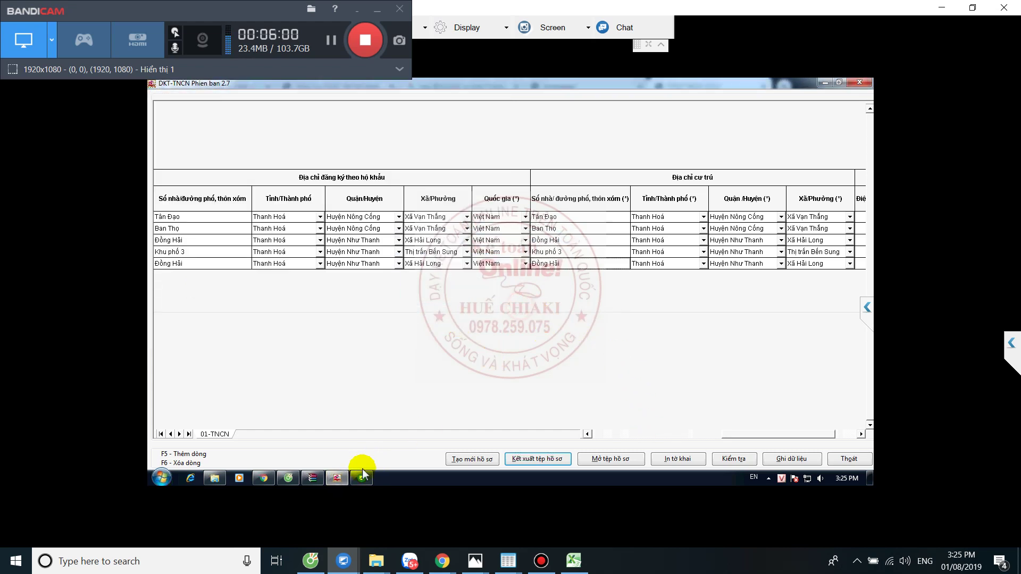
pyautogui.click(337, 477)
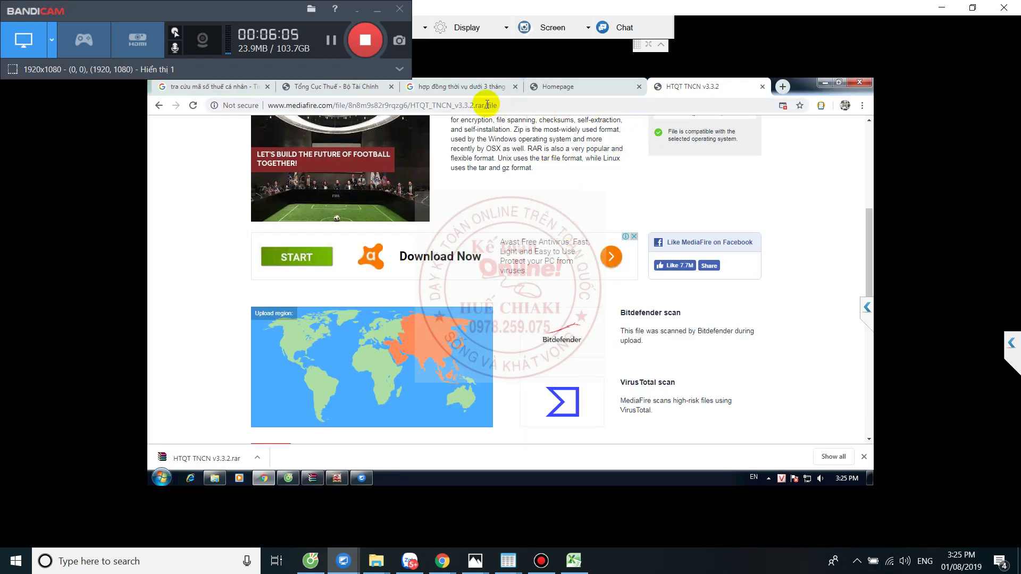
# - Search Google for tncnonline and open the tncnonline.com.vn taxpayer lookup result
pyautogui.click(551, 104)
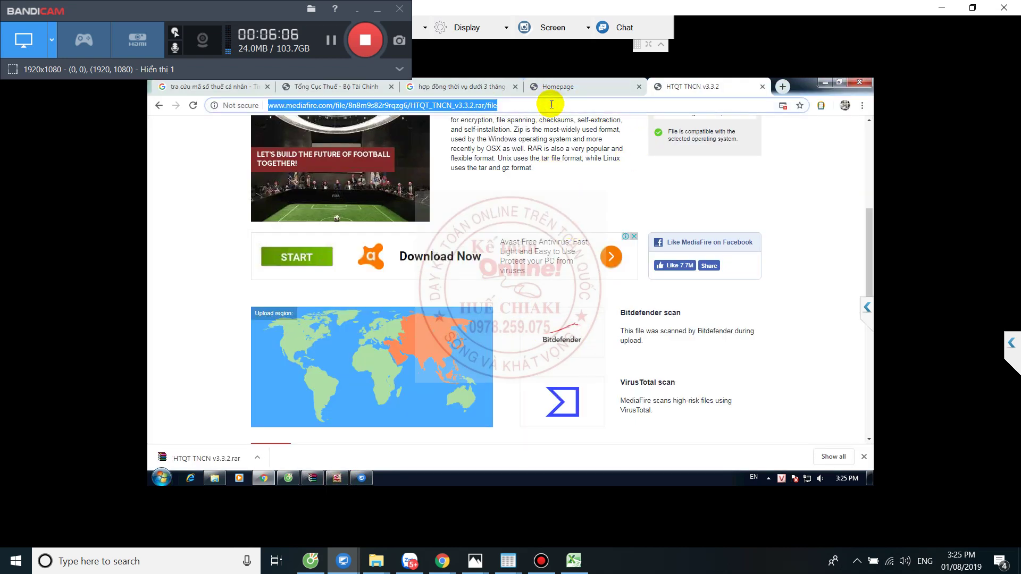
pyautogui.write('tncnonline')
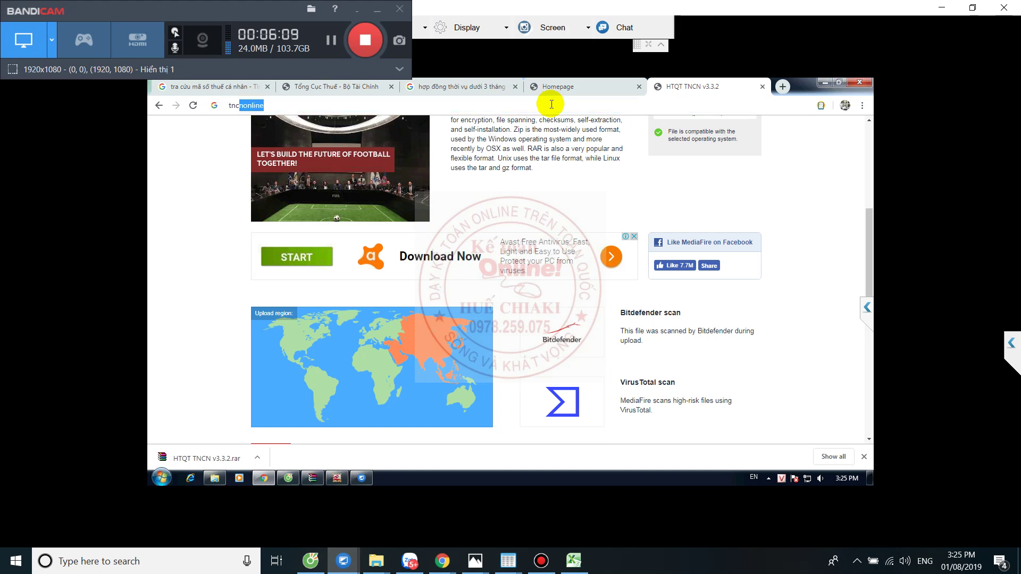
pyautogui.press('Return')
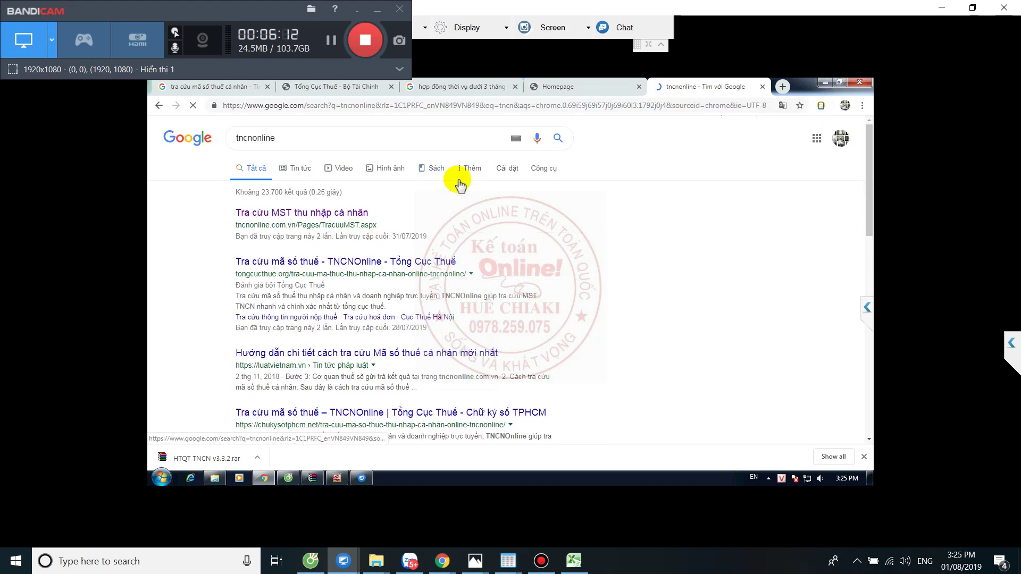
pyautogui.click(303, 211)
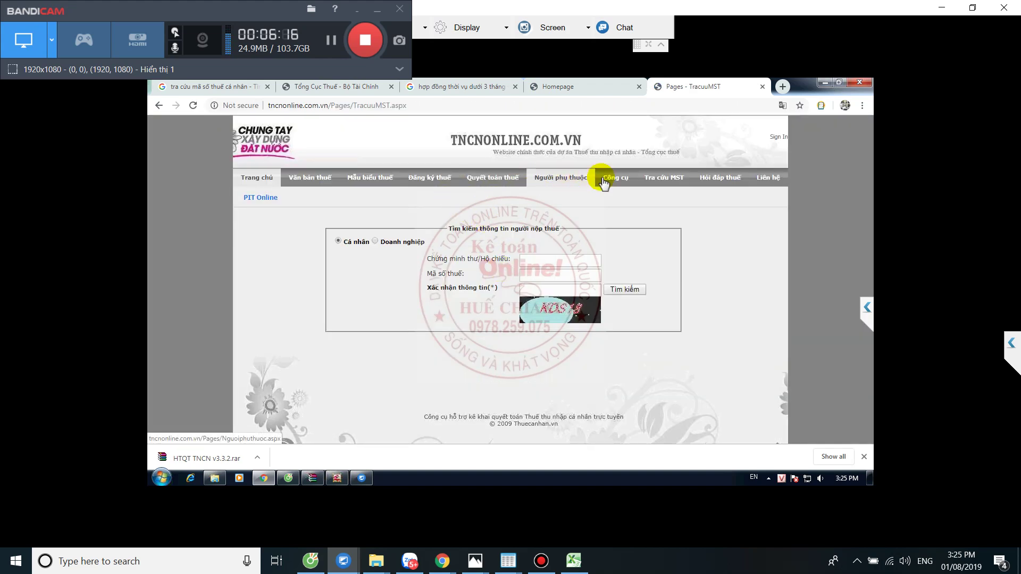
# - Open the Đăng ký thuế Tổ chức chi trả login form and select the Ngày cấp mã số thuế field
pyautogui.click(428, 179)
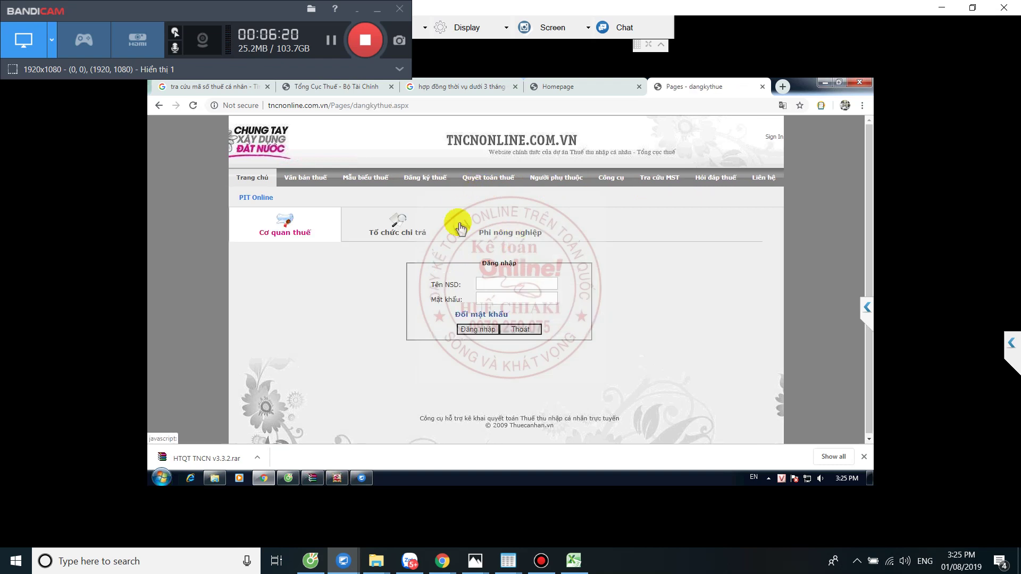
pyautogui.click(409, 232)
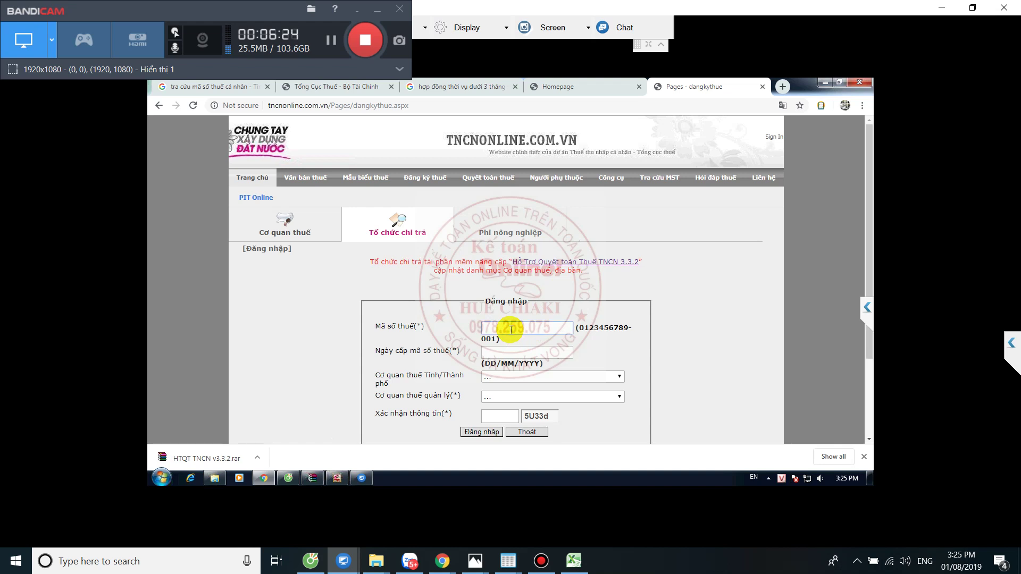
pyautogui.click(499, 353)
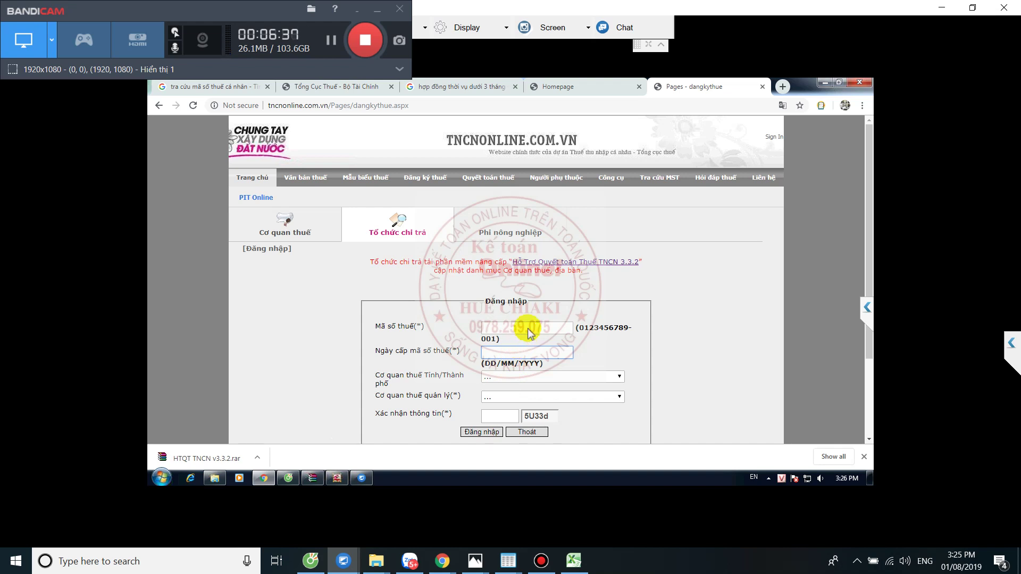
pyautogui.scroll(-1, 527, 329)
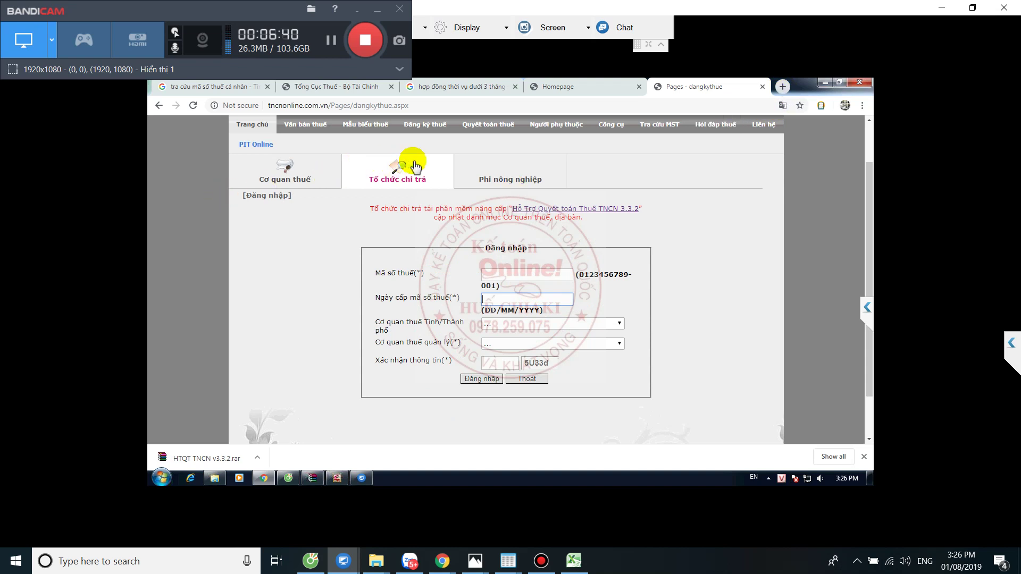
# - Switch the tax code lookup to businesses and enter the company's tax code
pyautogui.click(660, 124)
pyautogui.click(392, 244)
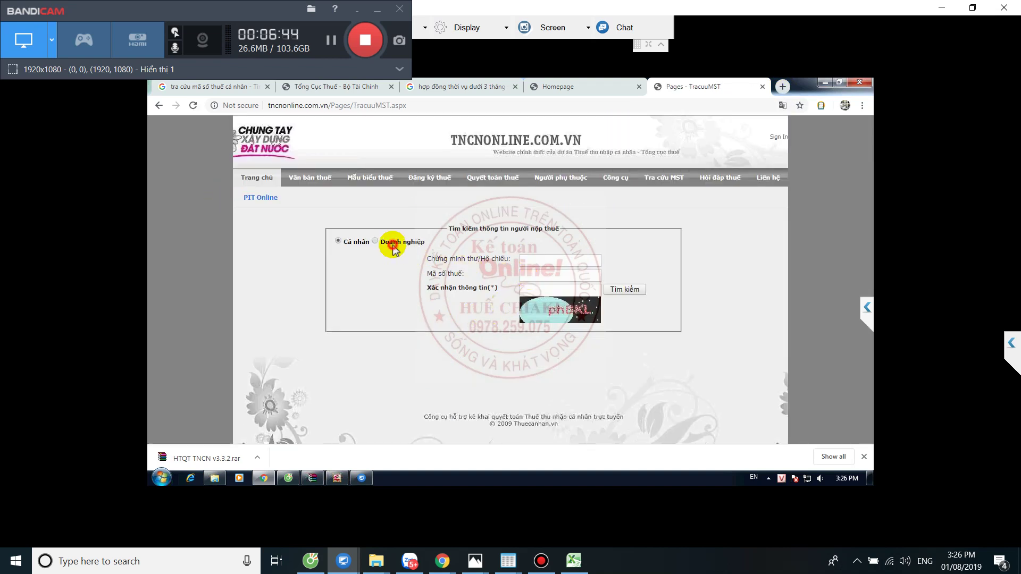
pyautogui.click(540, 279)
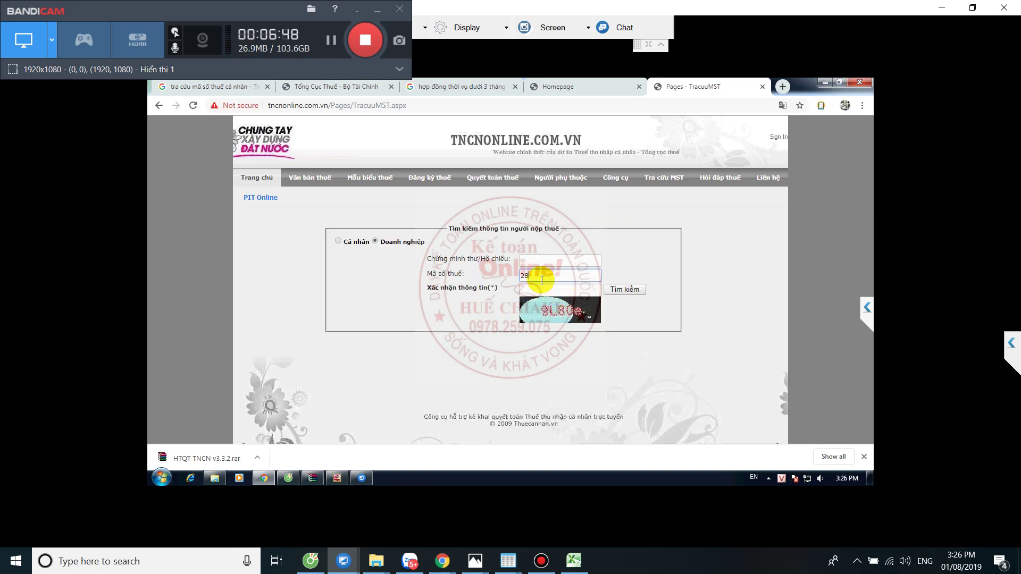
# - Enter the verification code and search for the company by tax code
pyautogui.click(541, 286)
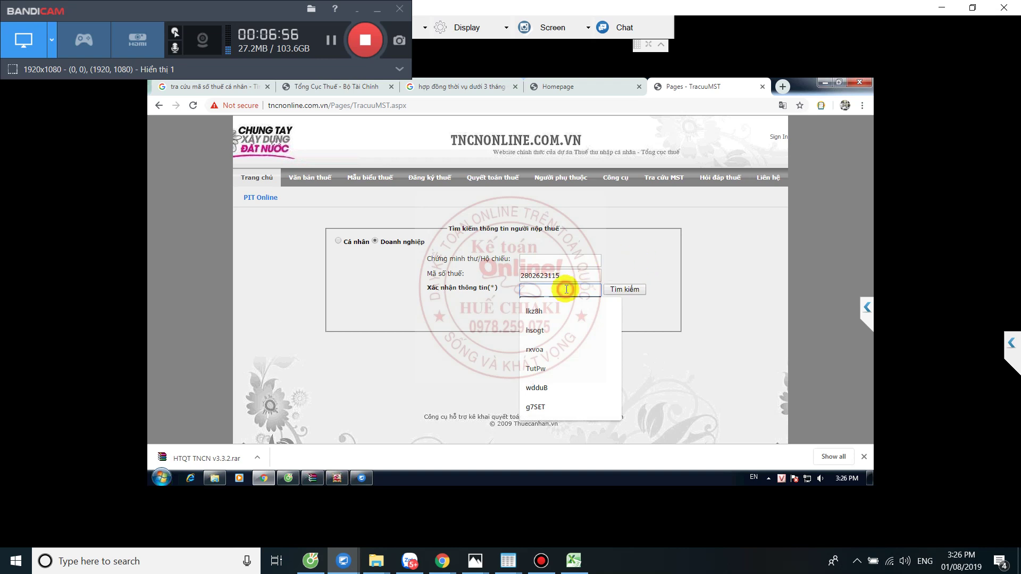
pyautogui.click(548, 286)
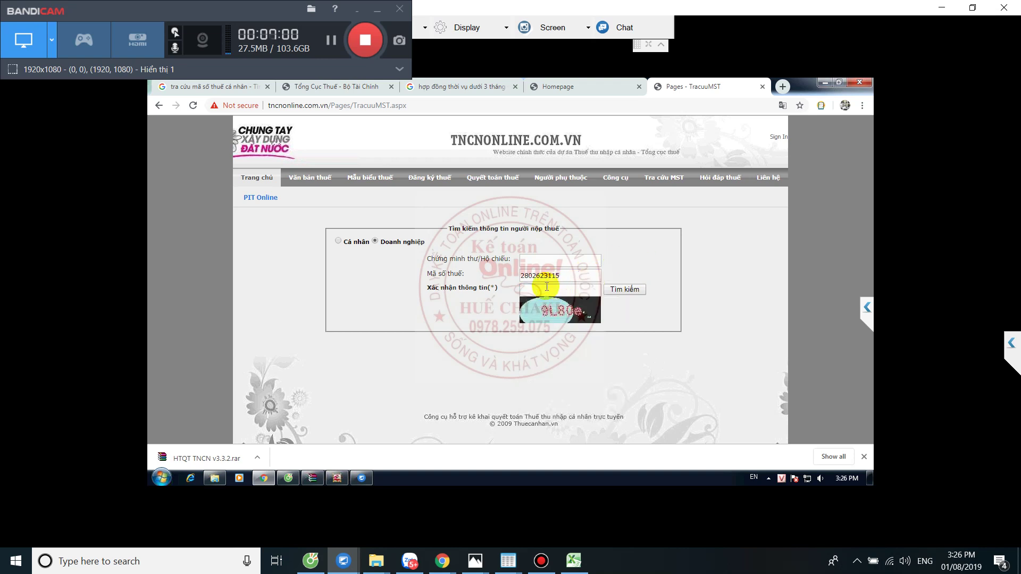
pyautogui.click(547, 287)
pyautogui.write('9L')
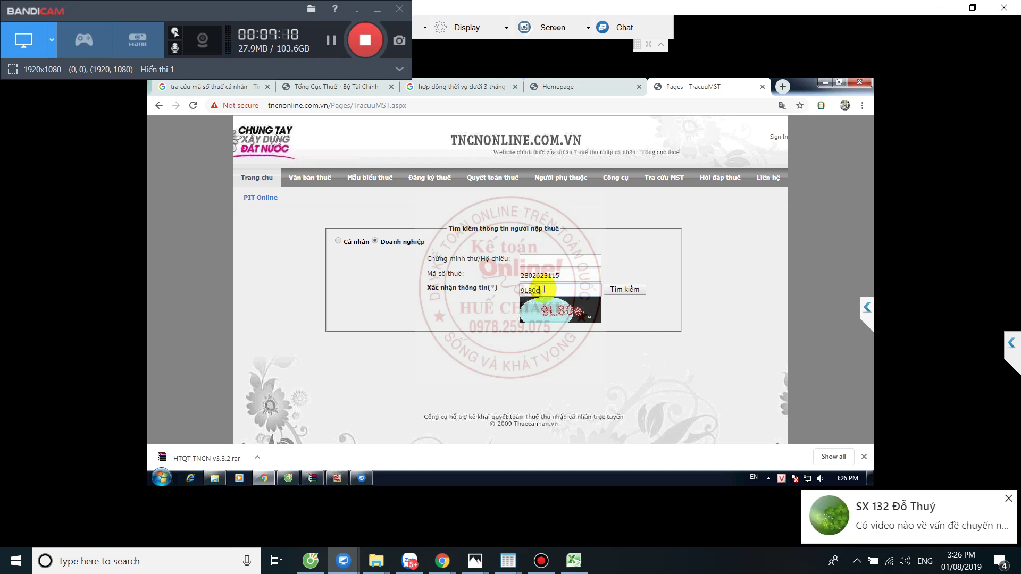
pyautogui.write('80e')
pyautogui.click(632, 291)
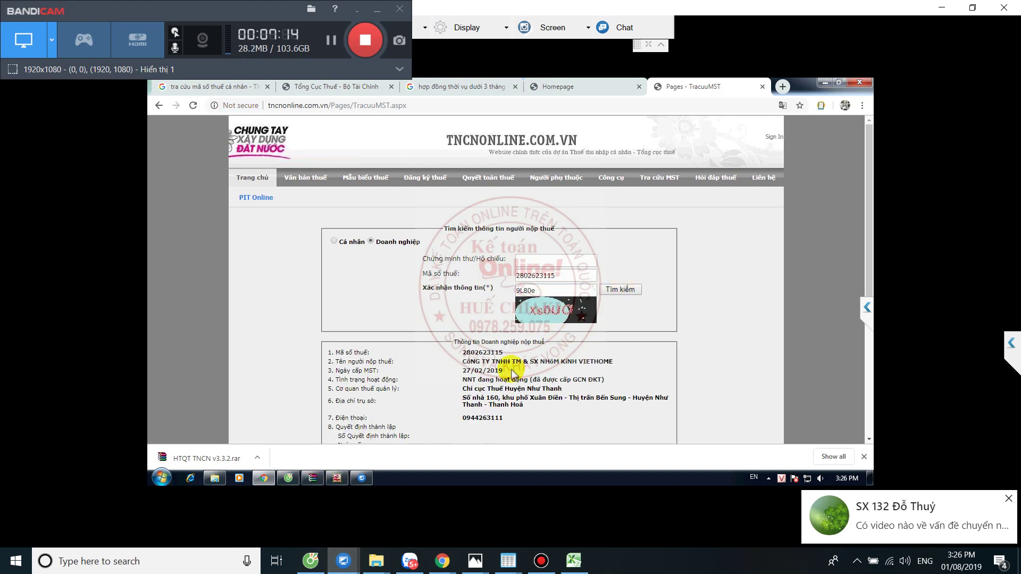
# - Highlight the 27/02/2019 tax code issue date in the results, then return to the homepage
pyautogui.scroll(-4, 512, 375)
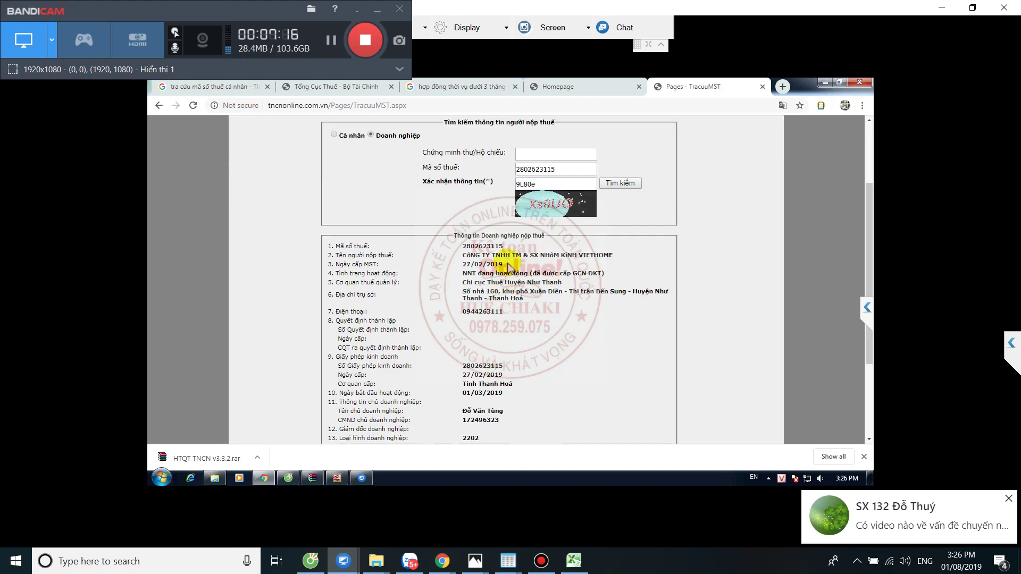
pyautogui.moveTo(509, 266); pyautogui.dragTo(461, 264)
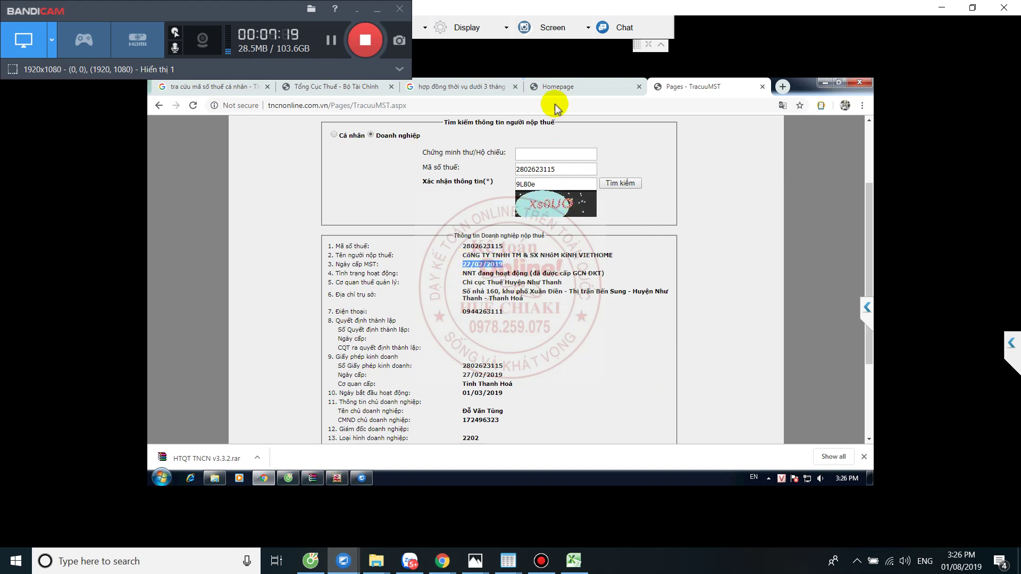
pyautogui.click(582, 87)
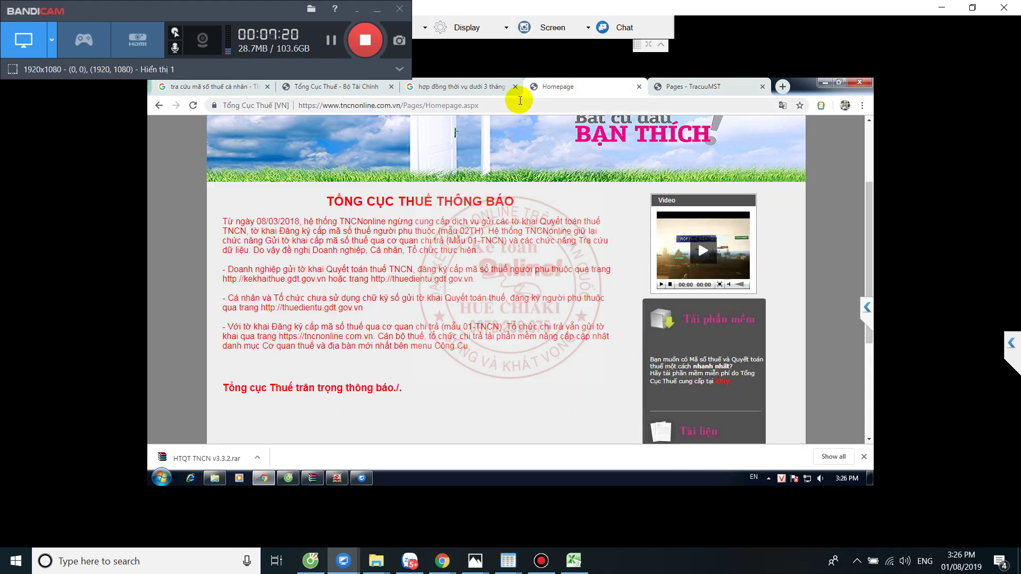
pyautogui.scroll(1, 510, 160)
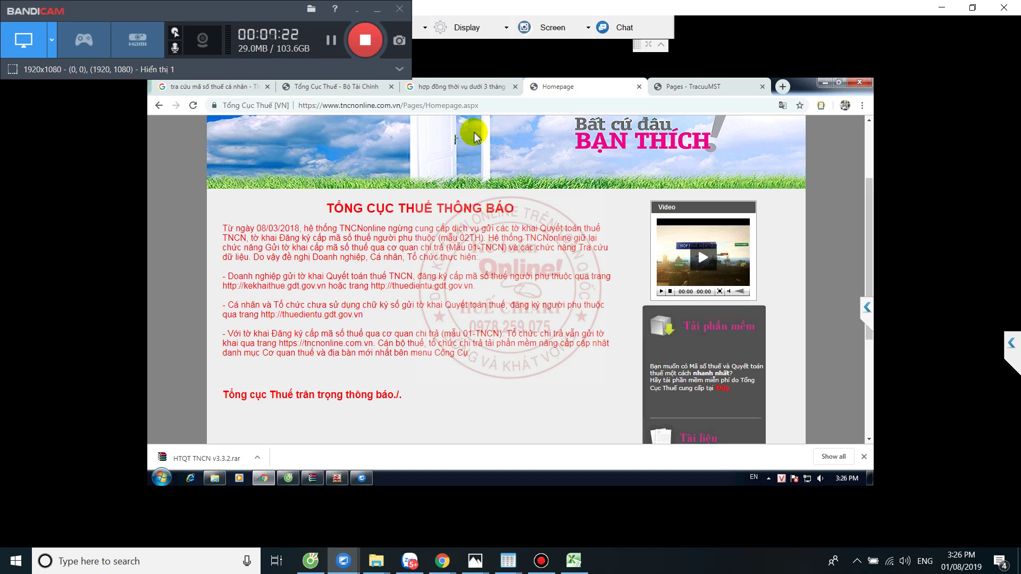
pyautogui.scroll(2, 488, 128)
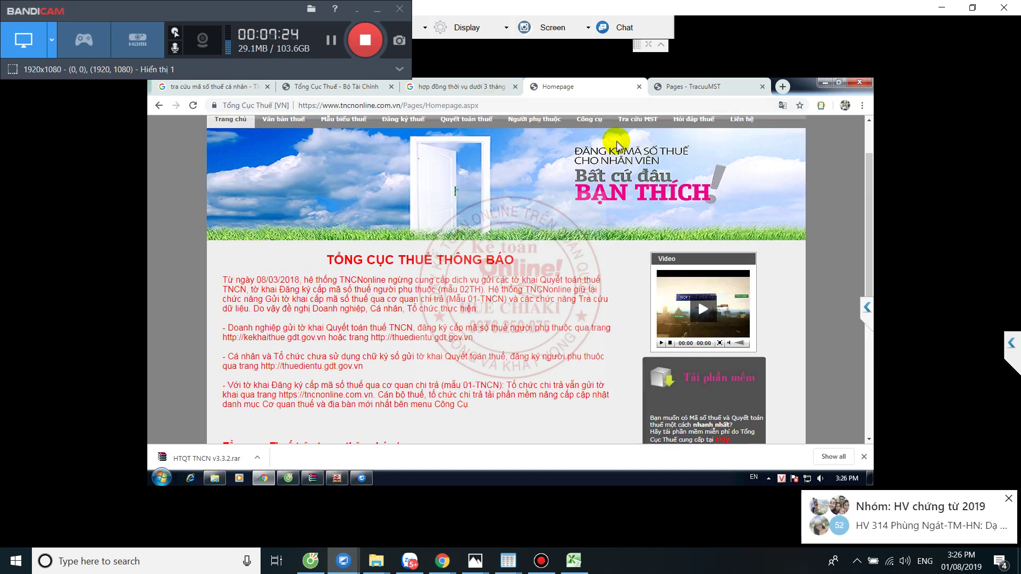
pyautogui.click(478, 105)
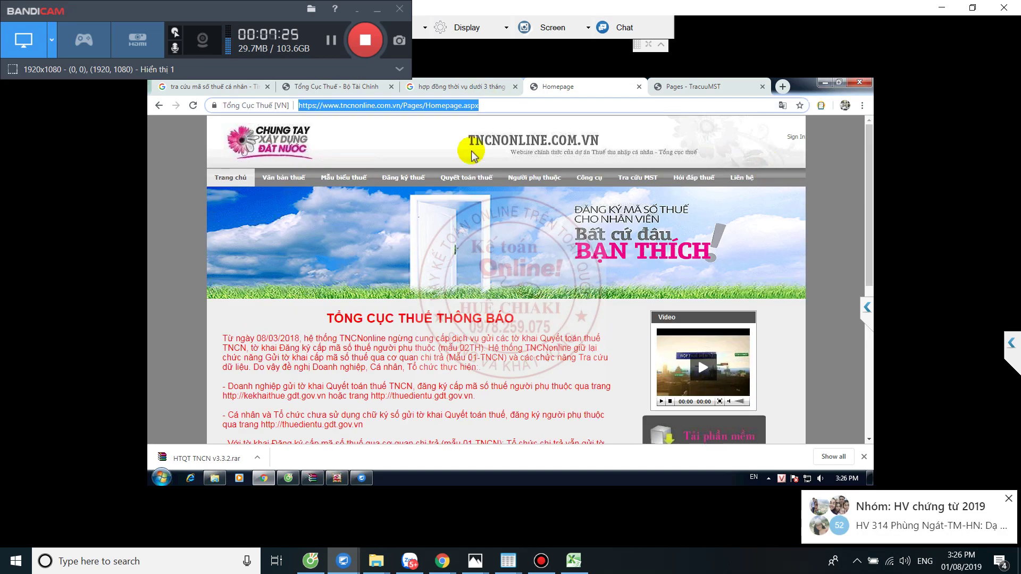
pyautogui.click(392, 179)
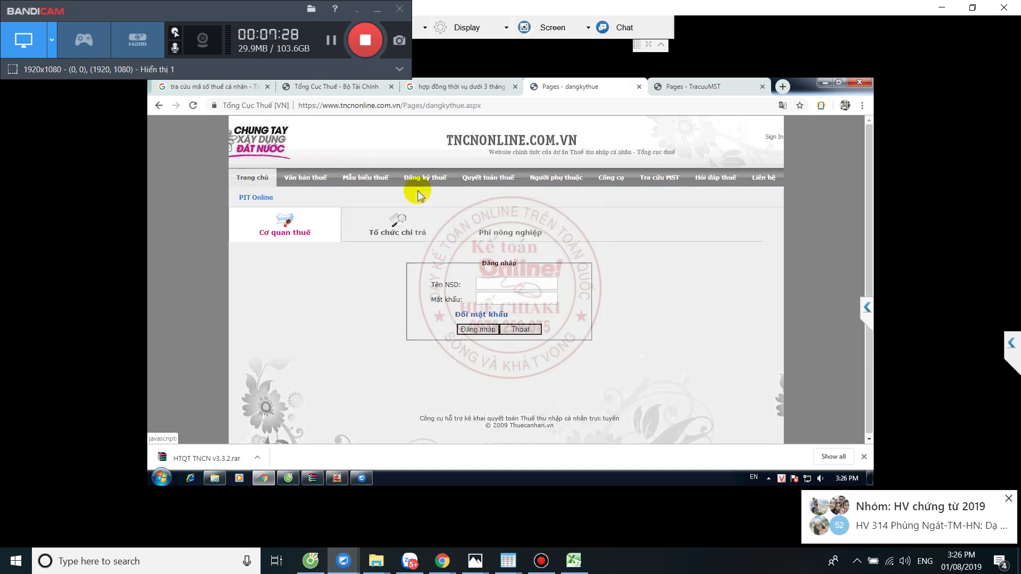
pyautogui.click(391, 228)
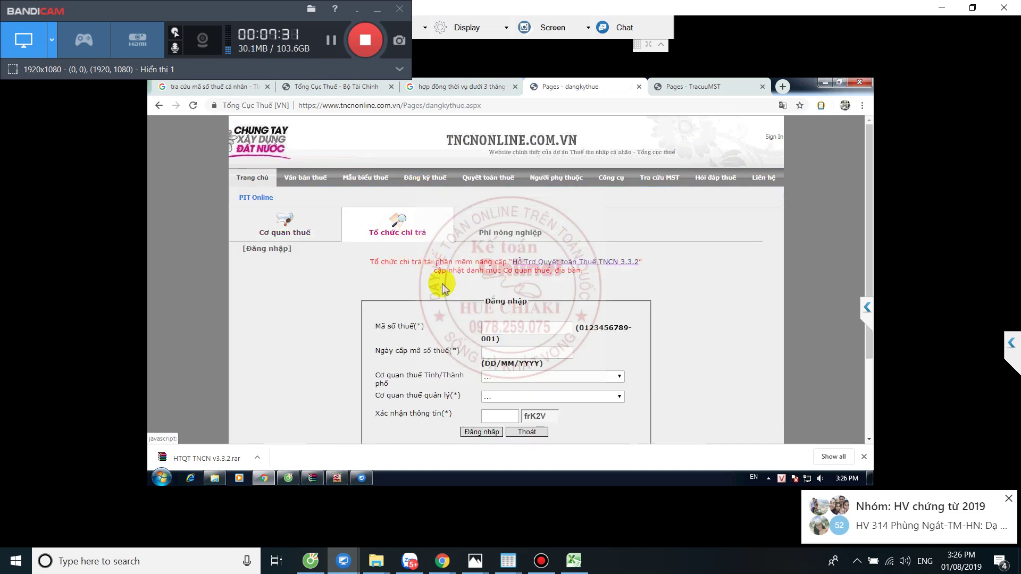
pyautogui.click(505, 327)
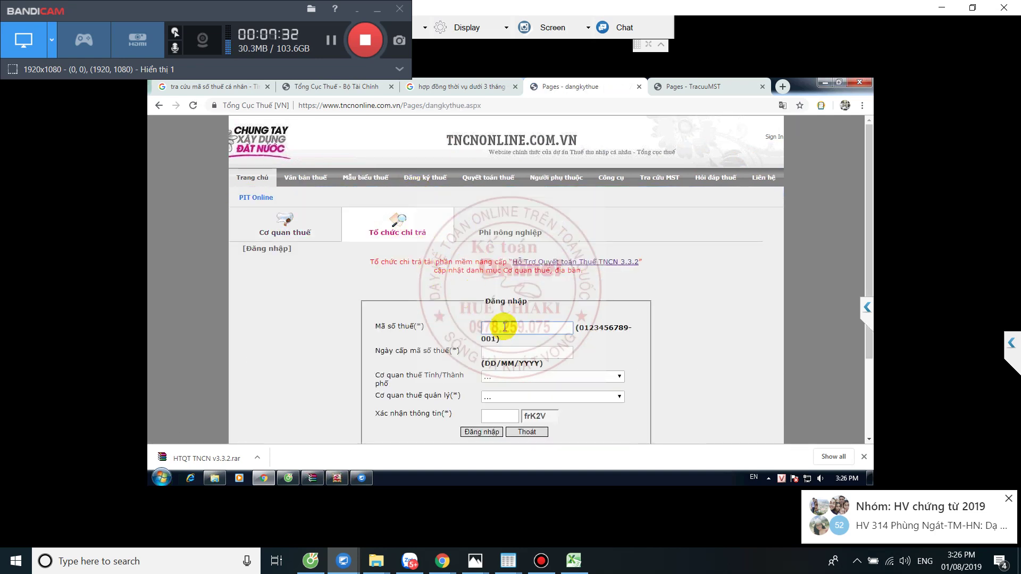
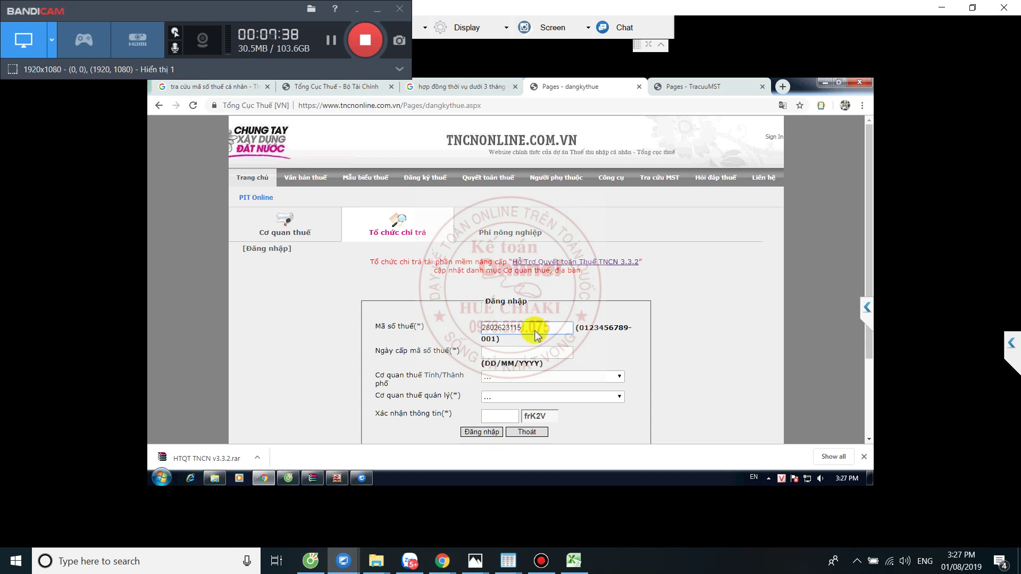
pyautogui.click(496, 351)
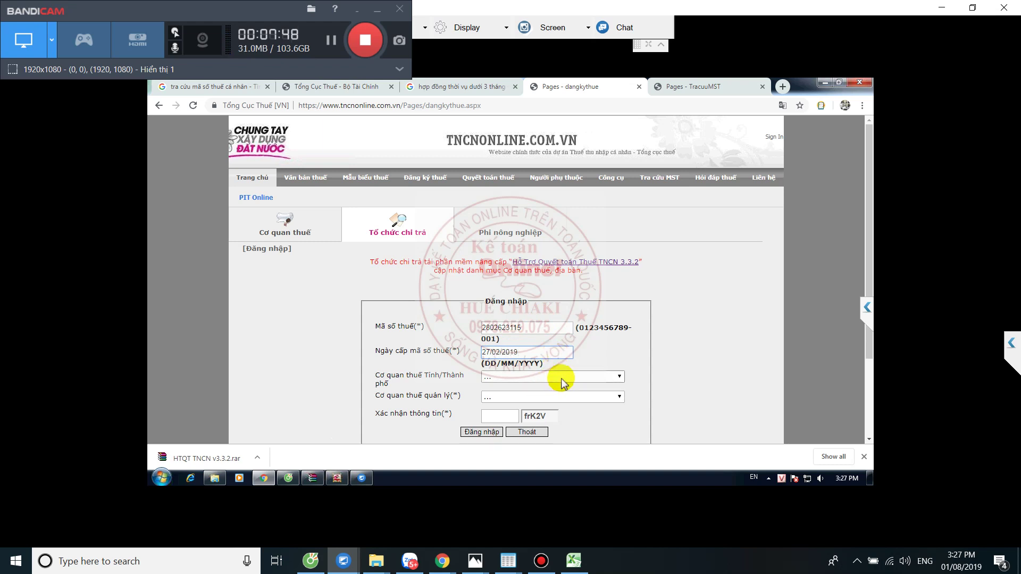
# - Choose the Thanh Hoá tax department and Như Thanh district office, then enter the verification code
pyautogui.click(562, 376)
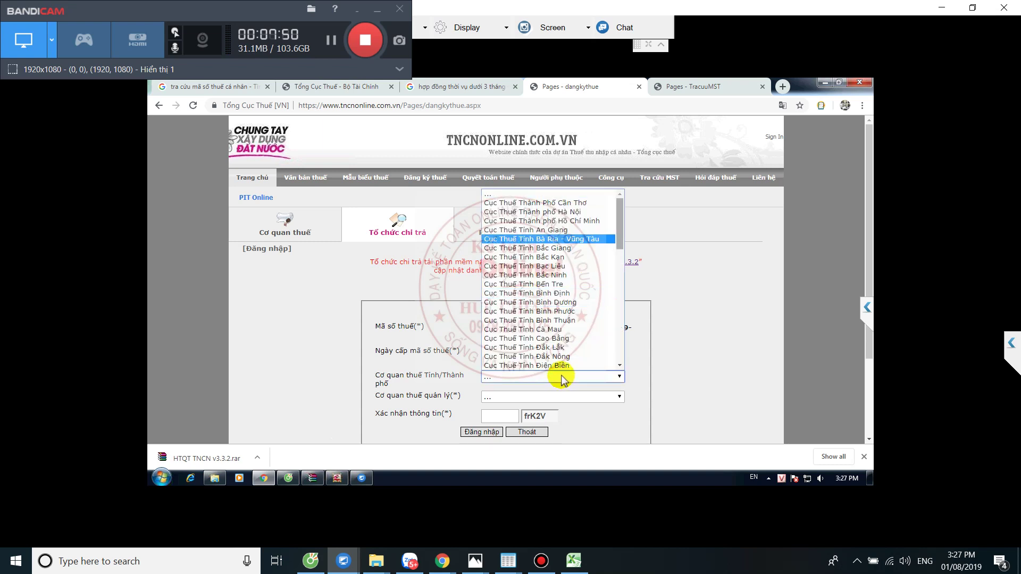
pyautogui.scroll(-9, 561, 376)
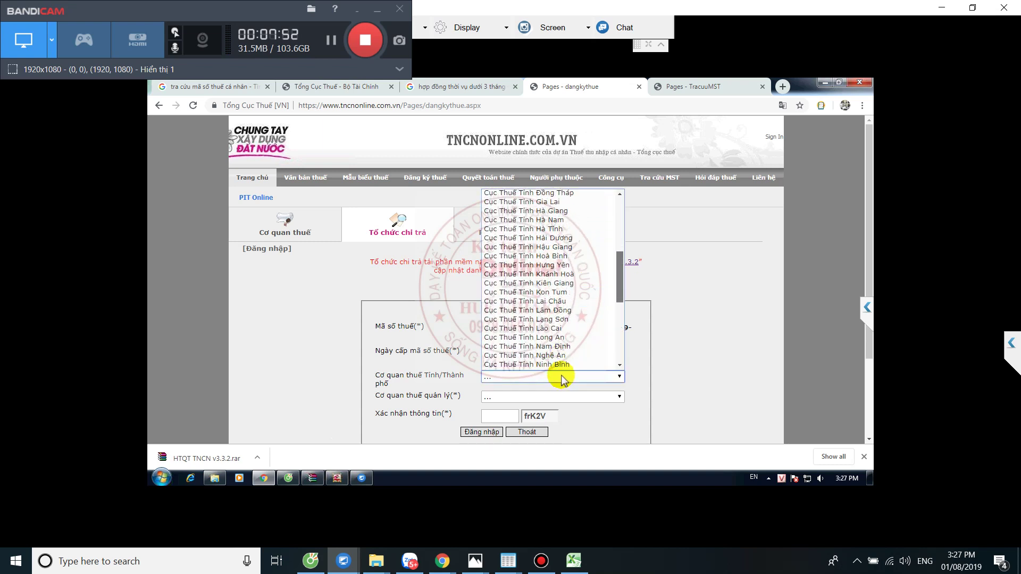
pyautogui.scroll(-5, 562, 378)
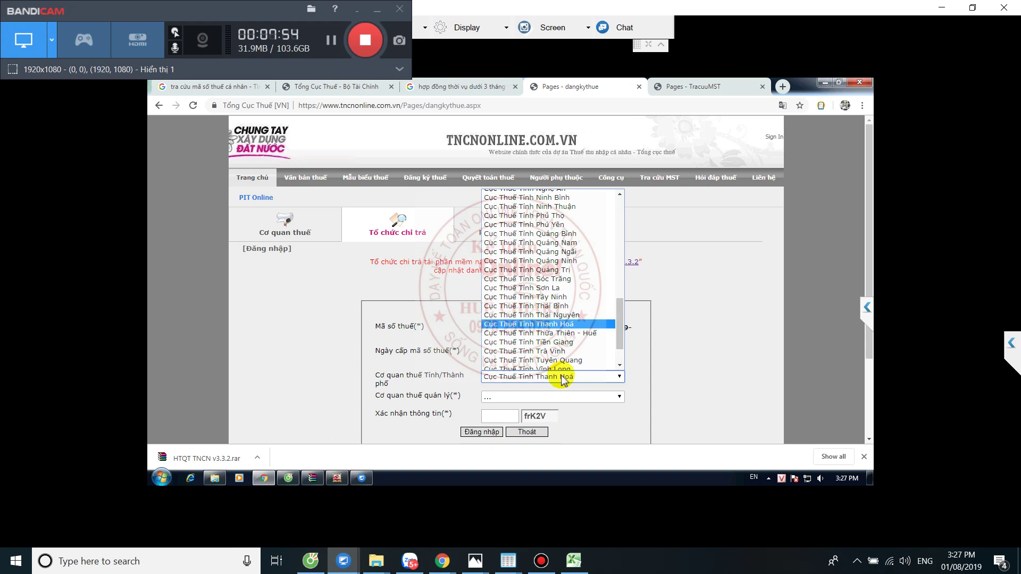
pyautogui.press('Return')
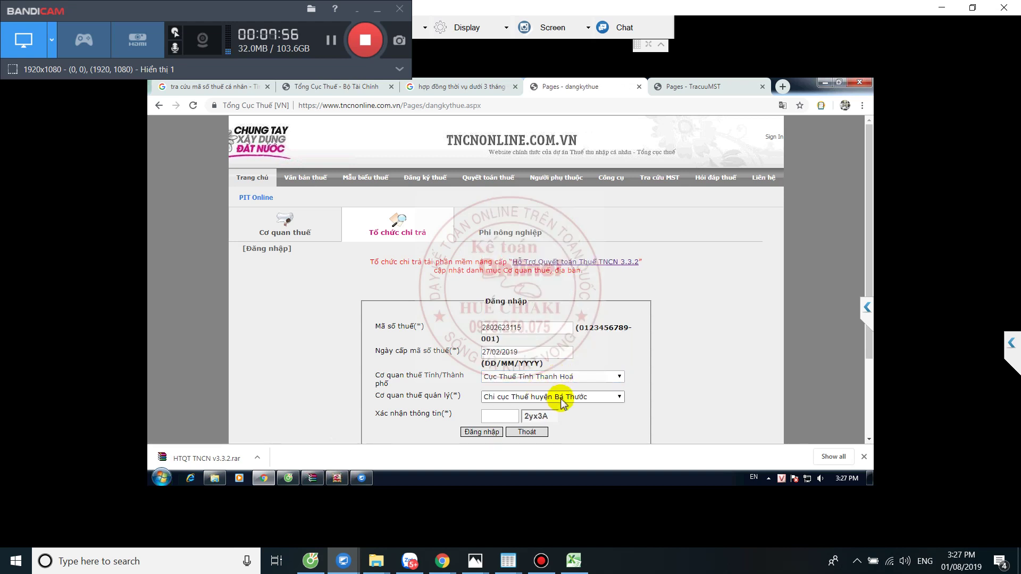
pyautogui.click(561, 401)
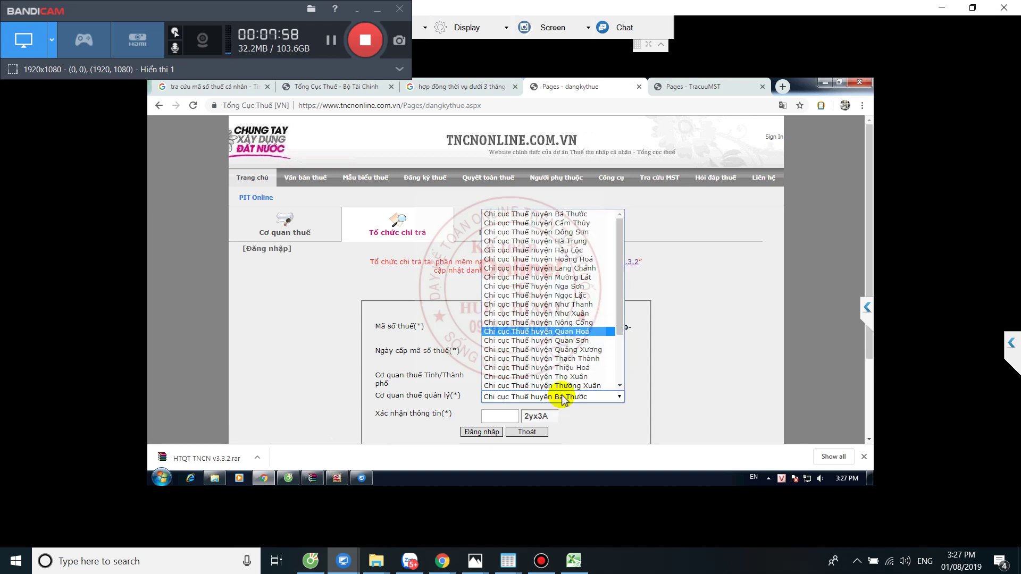
pyautogui.press('Up')
pyautogui.press('Up')
pyautogui.press('Up')
pyautogui.press('Return')
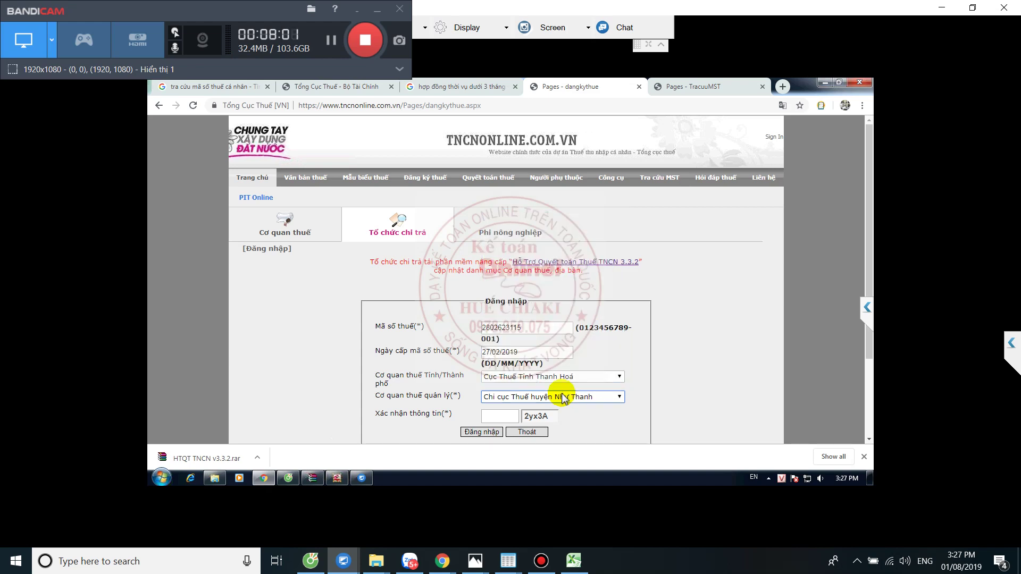
pyautogui.scroll(-1, 500, 415)
pyautogui.click(496, 363)
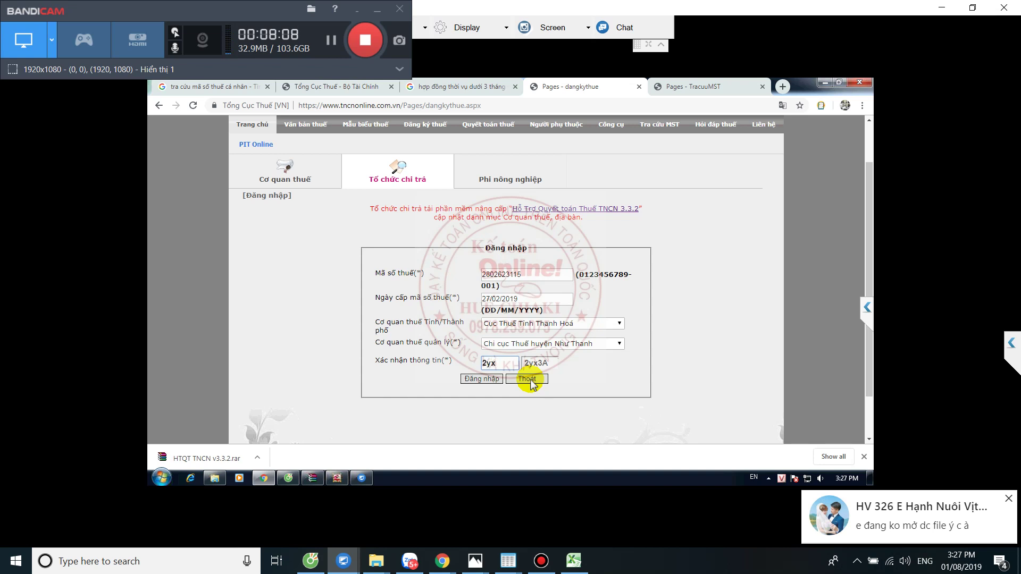
pyautogui.write('2yx')
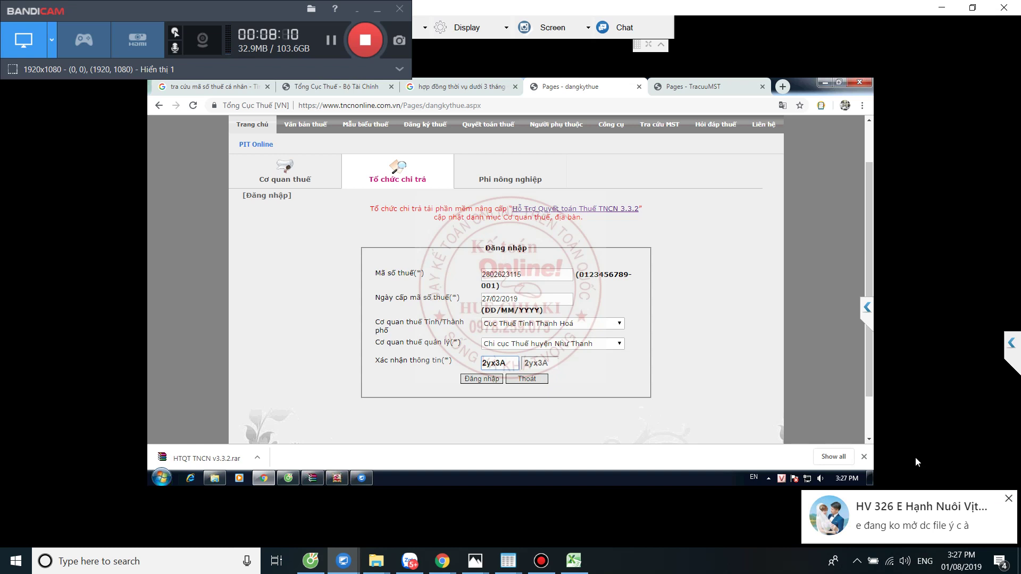
pyautogui.write('3A')
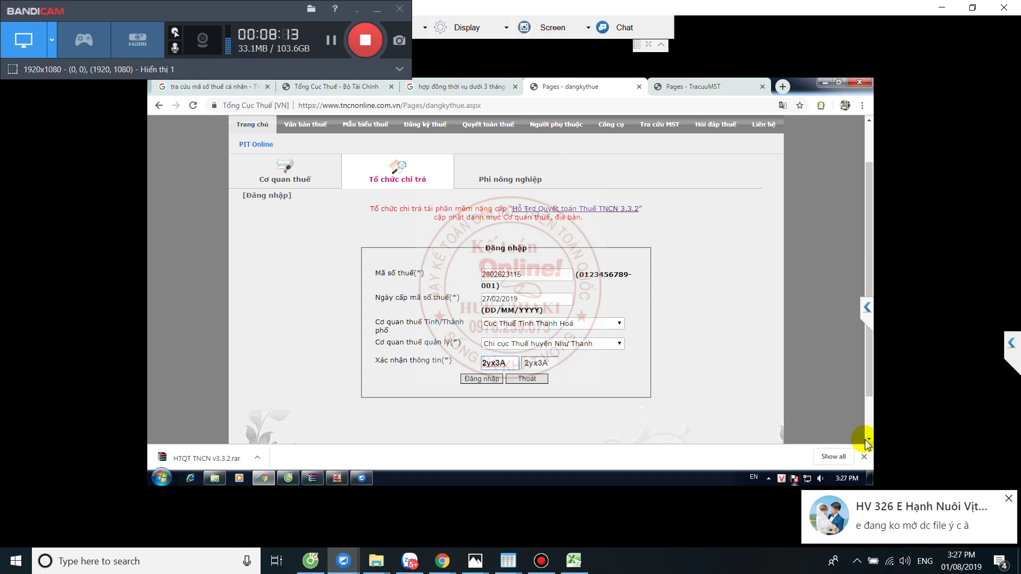
pyautogui.press('Return')
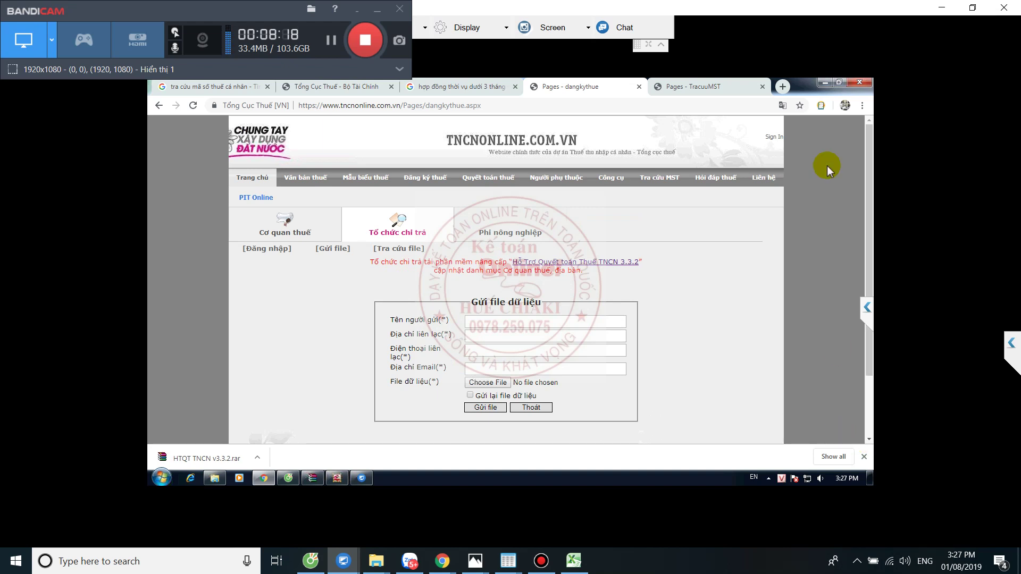
pyautogui.click(505, 383)
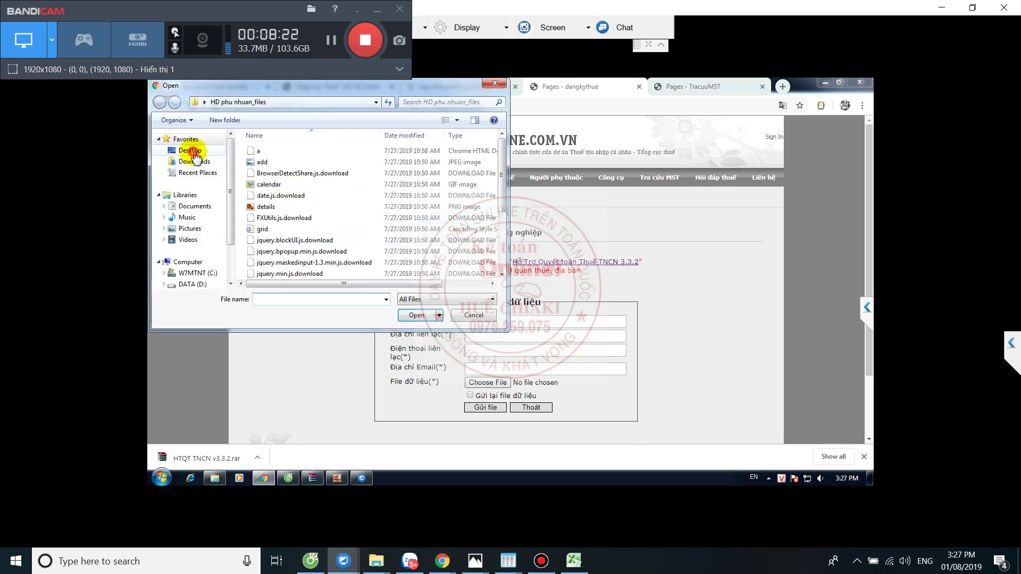
pyautogui.click(191, 150)
pyautogui.scroll(-2, 346, 250)
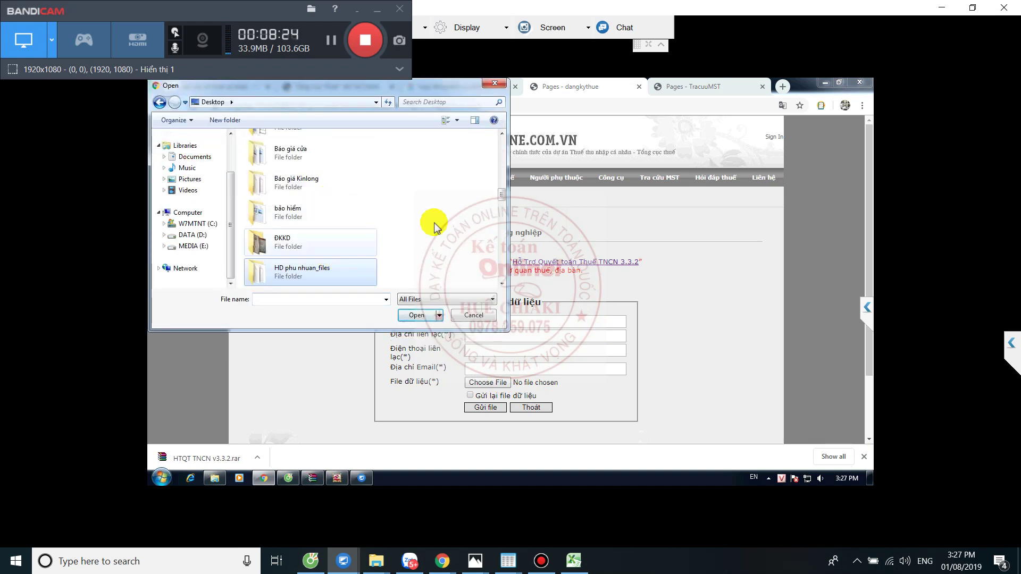
pyautogui.moveTo(502, 196); pyautogui.dragTo(500, 266)
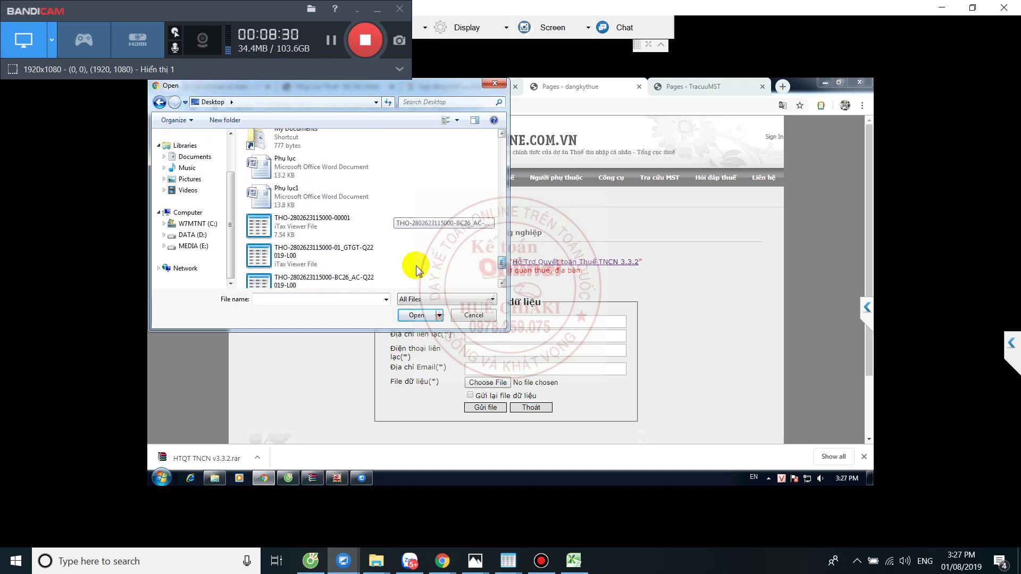
pyautogui.click(278, 226)
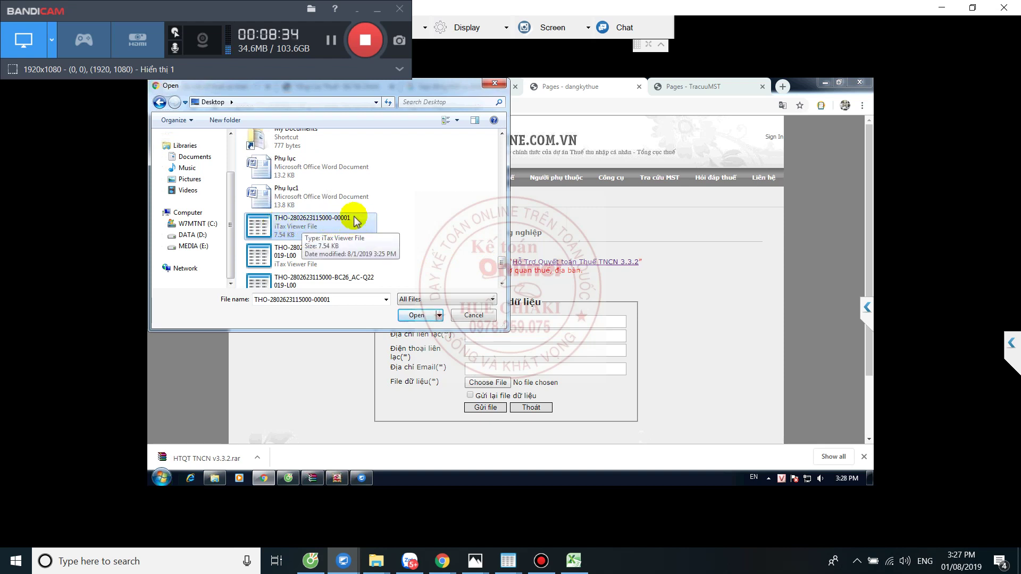
pyautogui.click(416, 316)
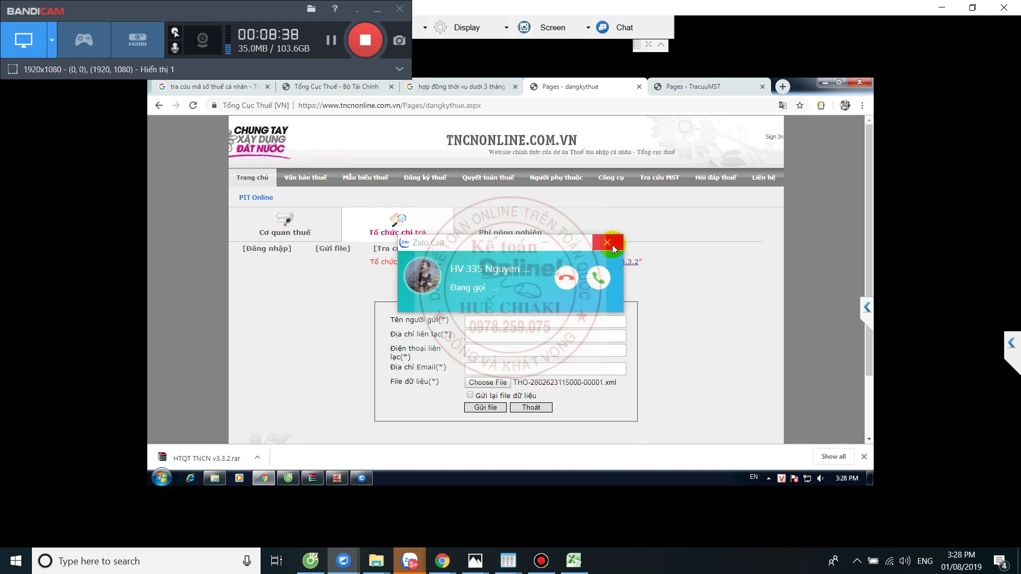
pyautogui.click(612, 245)
# - Enter the sender's name, contact address, phone and e-mail, then send the file
pyautogui.click(487, 319)
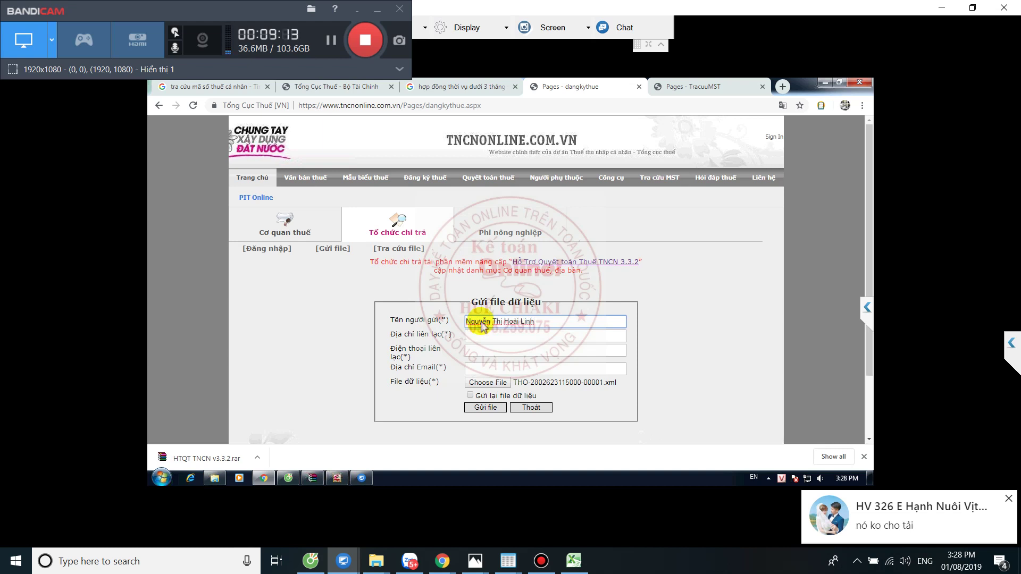
pyautogui.press('Tab')
pyautogui.click(332, 47)
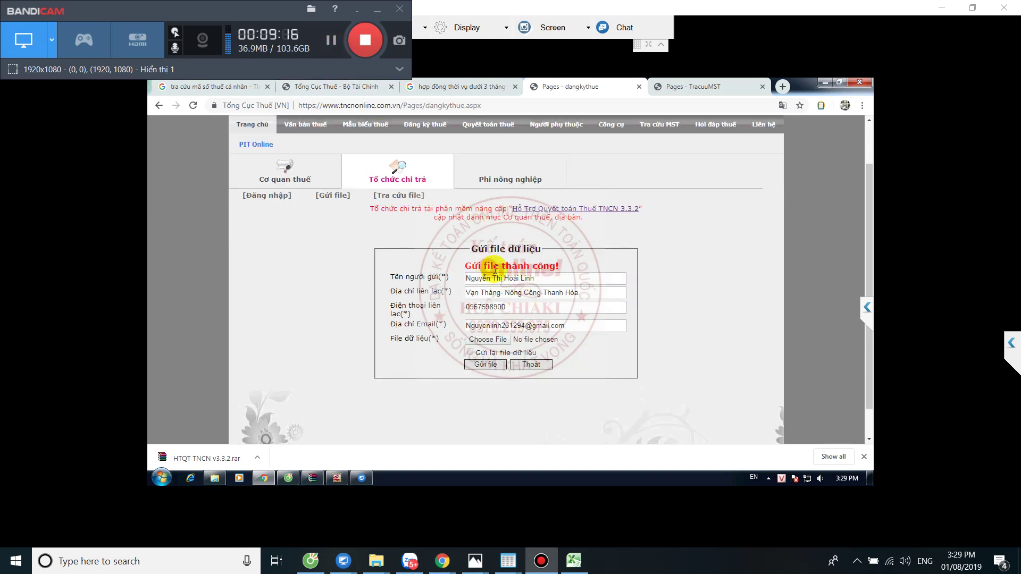
pyautogui.click(398, 195)
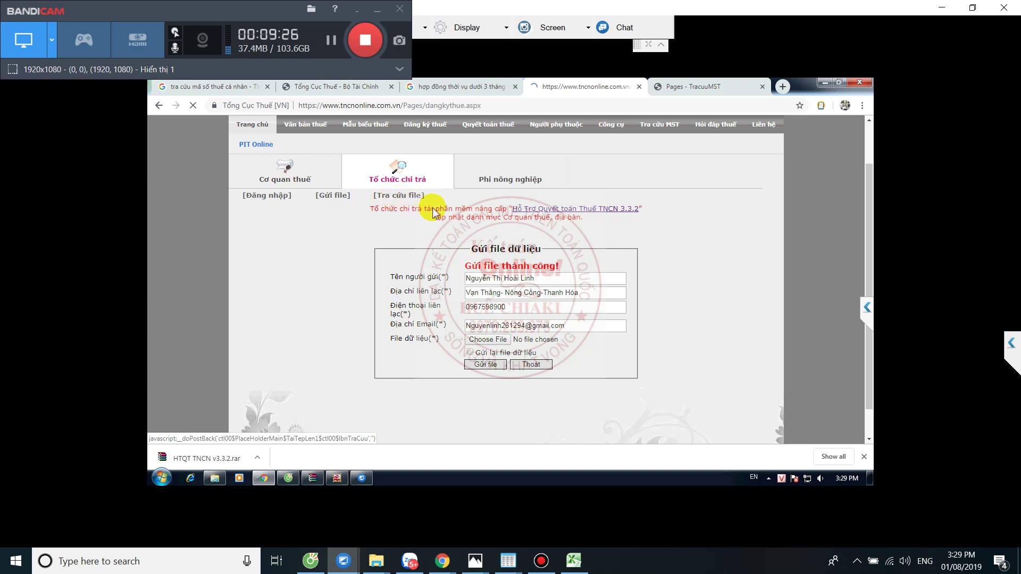
pyautogui.click(396, 196)
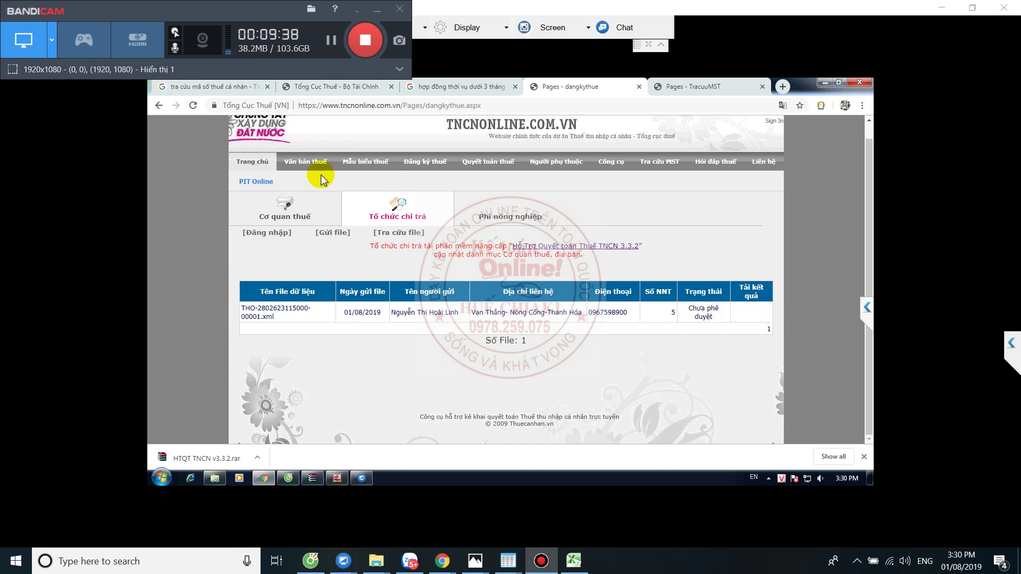
pyautogui.click(338, 478)
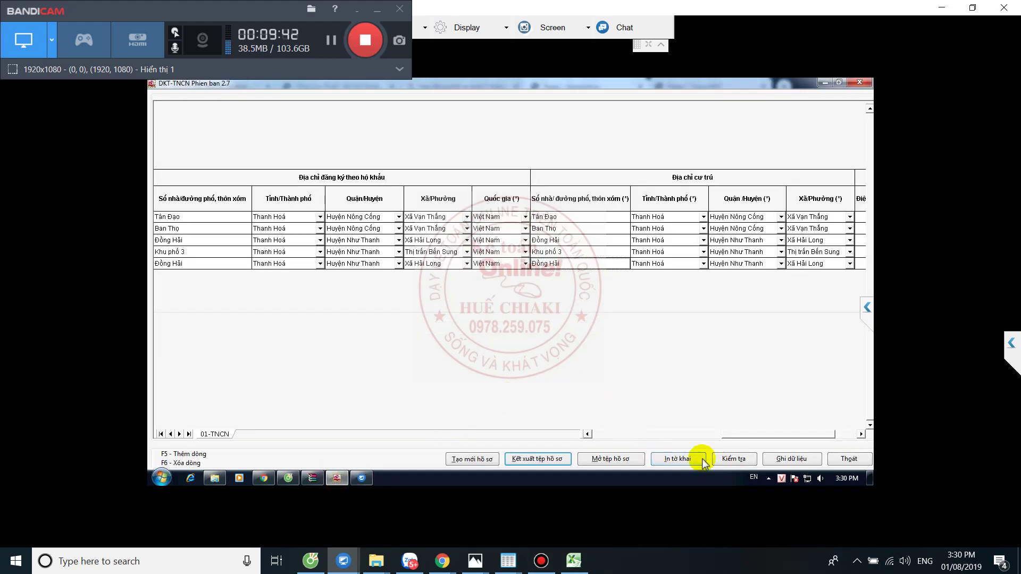
# - Print-preview the registration file kept by the payer, browse its pages, and close the preview
pyautogui.click(681, 458)
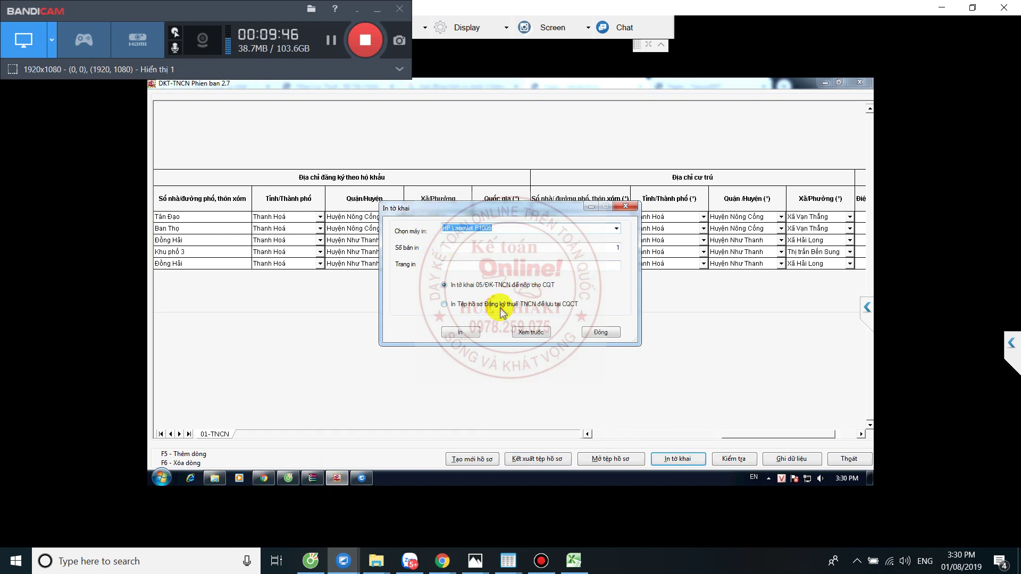
pyautogui.click(446, 305)
pyautogui.click(529, 332)
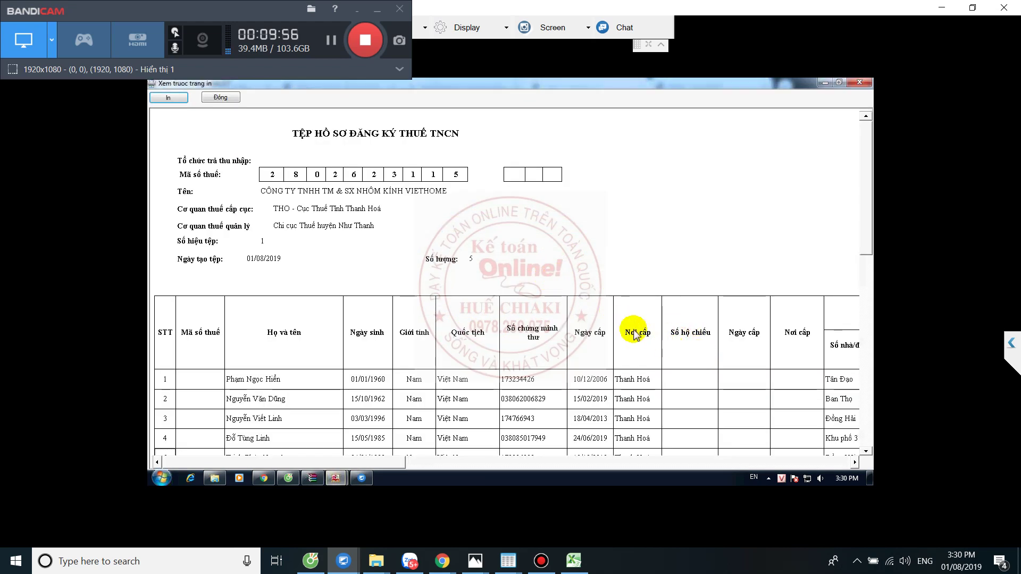
pyautogui.moveTo(383, 461); pyautogui.dragTo(695, 464)
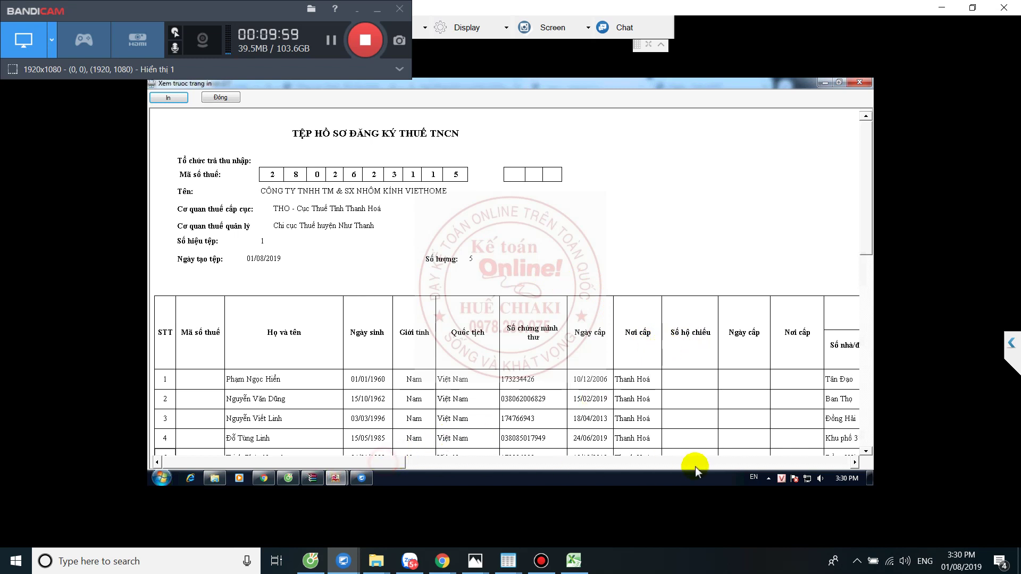
pyautogui.click(754, 462)
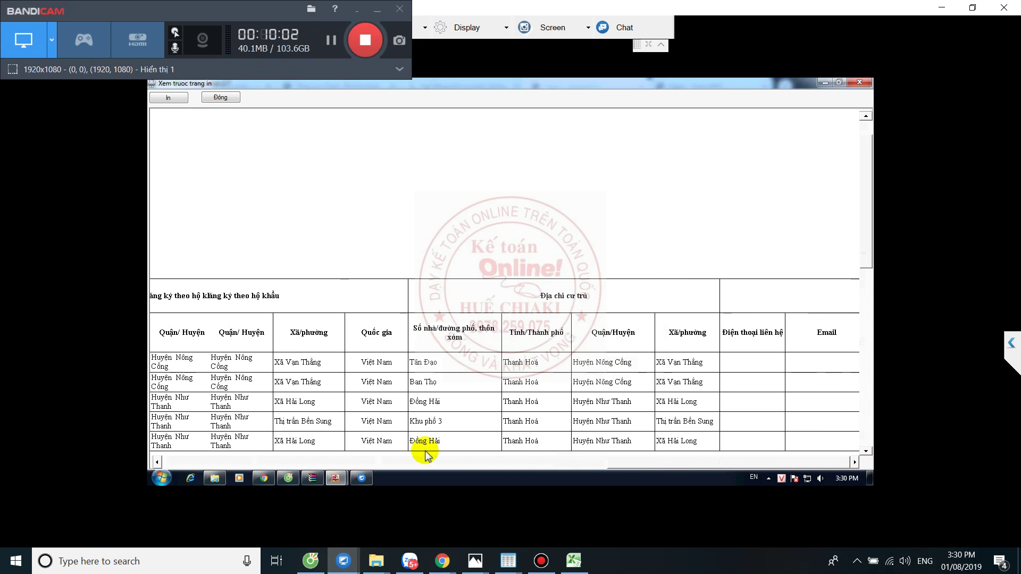
pyautogui.hscroll(-10, 426, 451)
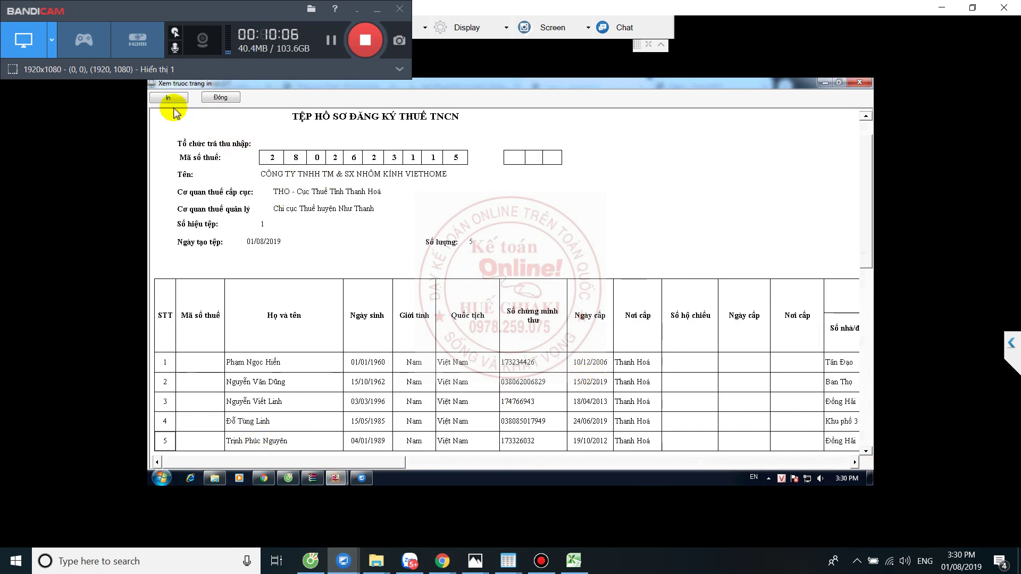
pyautogui.click(330, 39)
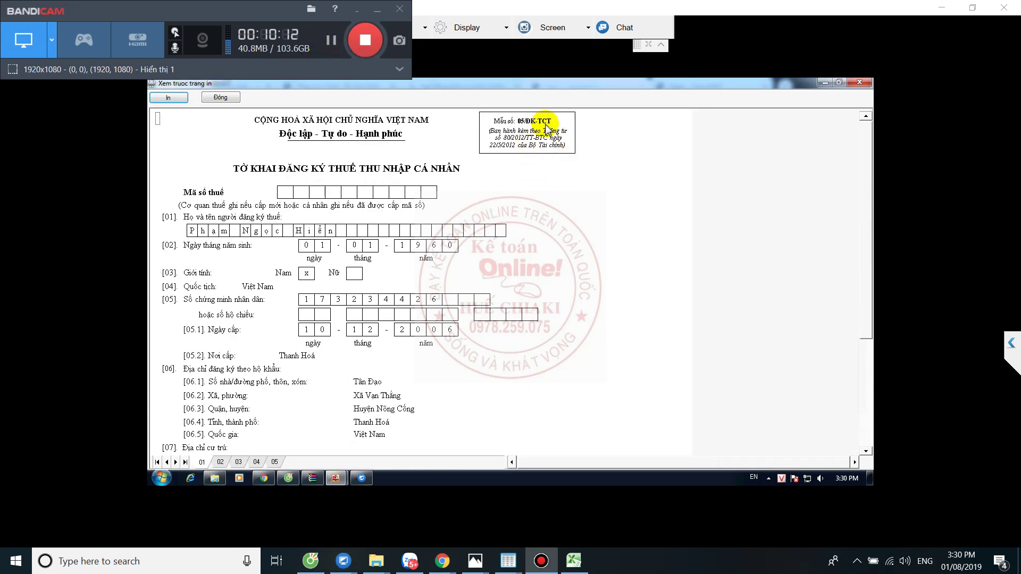
pyautogui.click(478, 264)
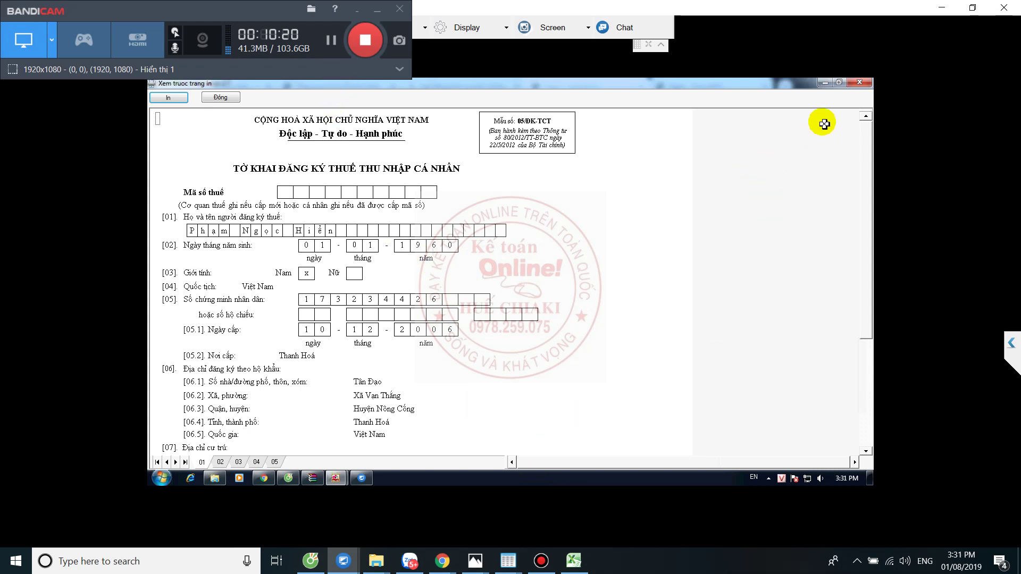
pyautogui.click(222, 99)
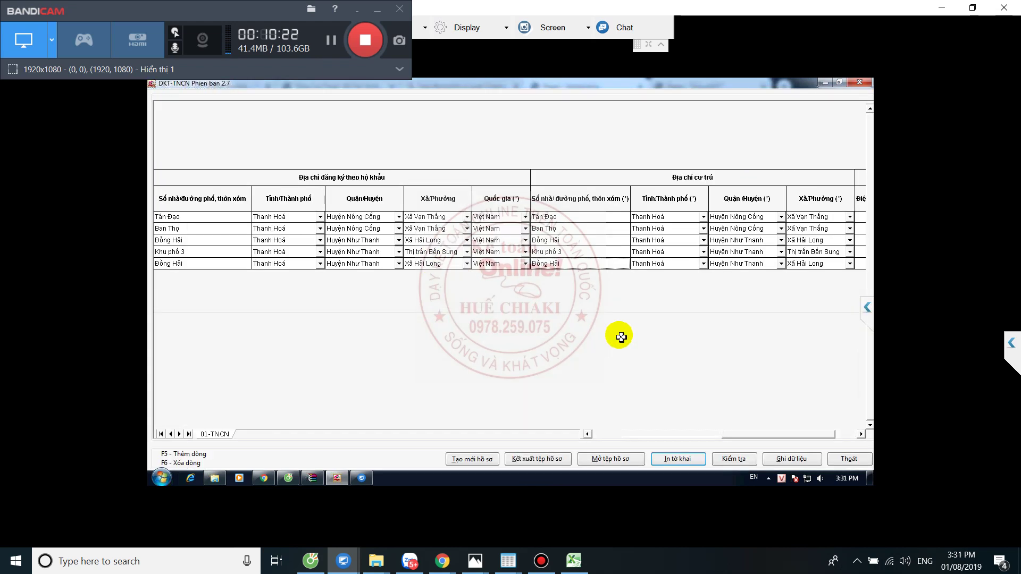
# - Reselect the payer's registration file print option, then return to the TNCNonline results page
pyautogui.click(679, 457)
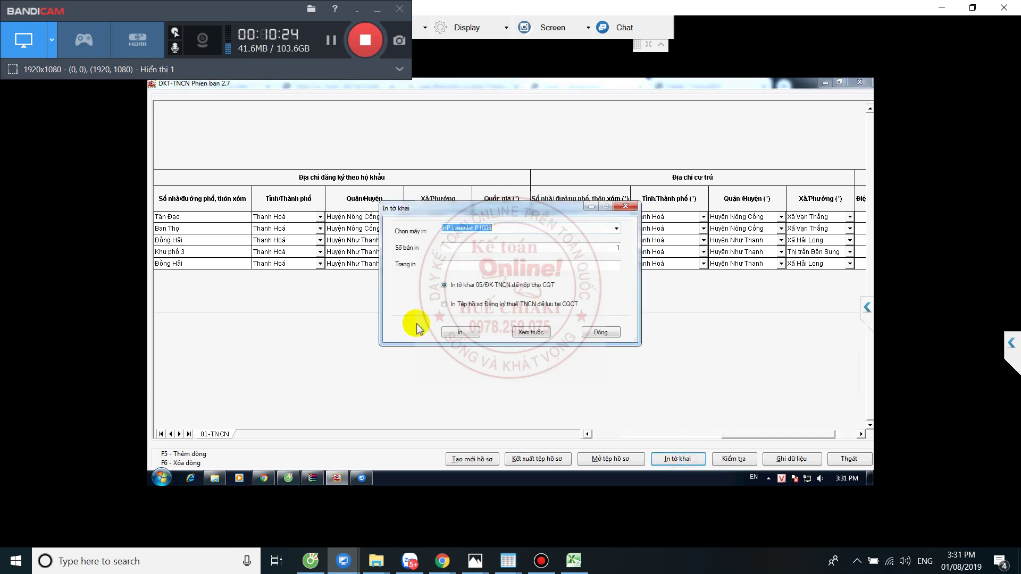
pyautogui.click(450, 306)
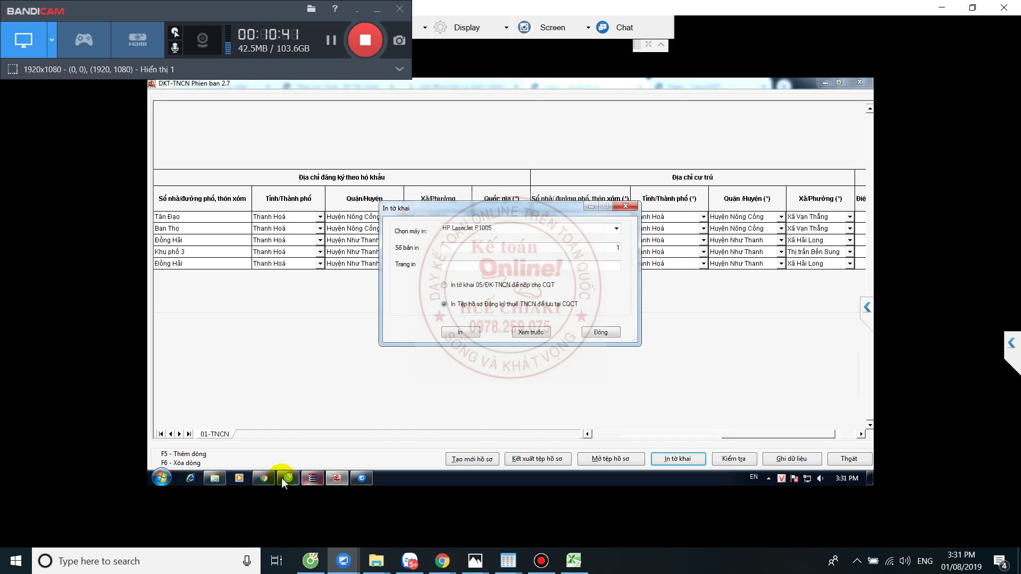
pyautogui.click(264, 478)
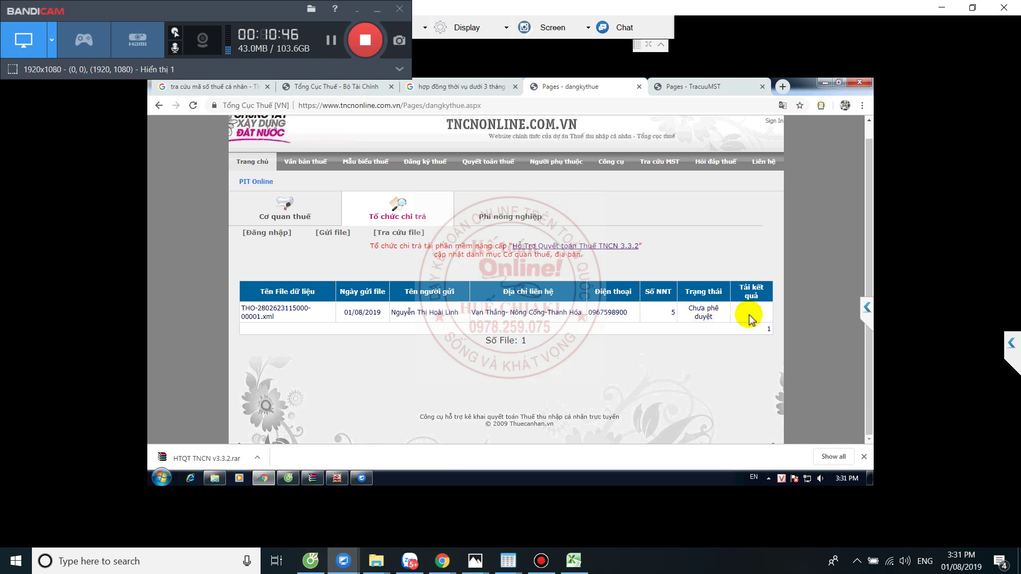
pyautogui.tripleClick(744, 334)
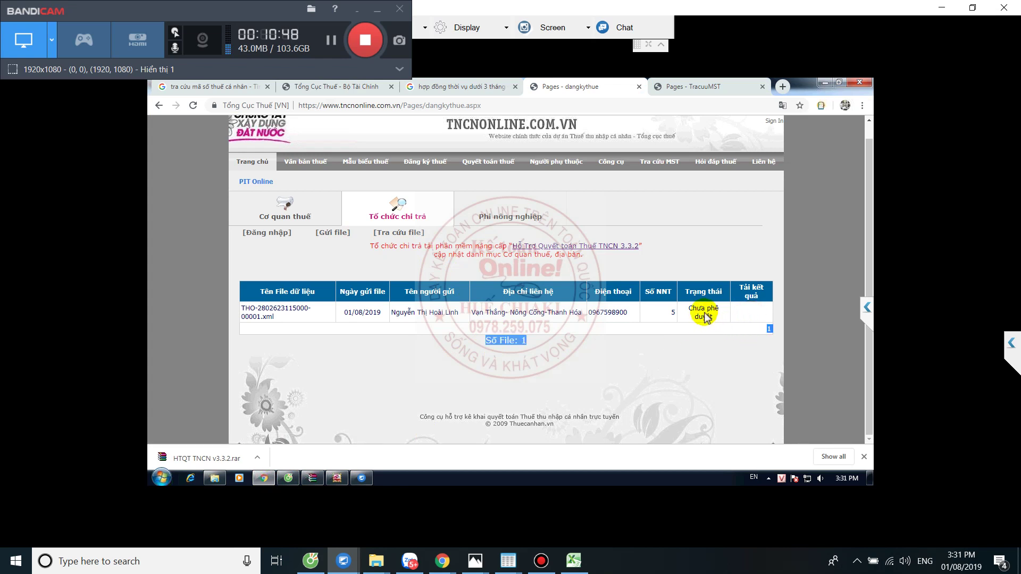
pyautogui.click(754, 329)
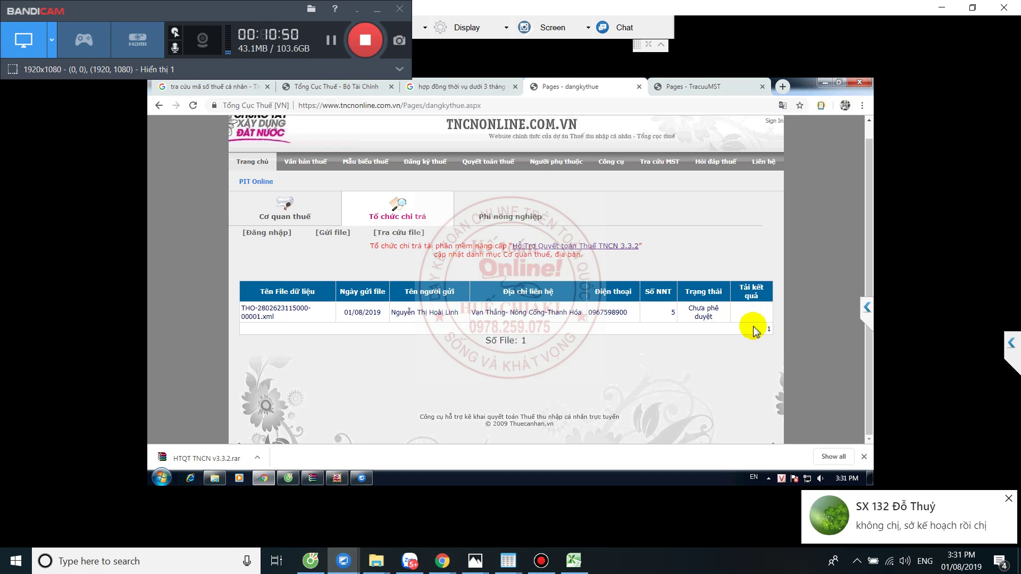